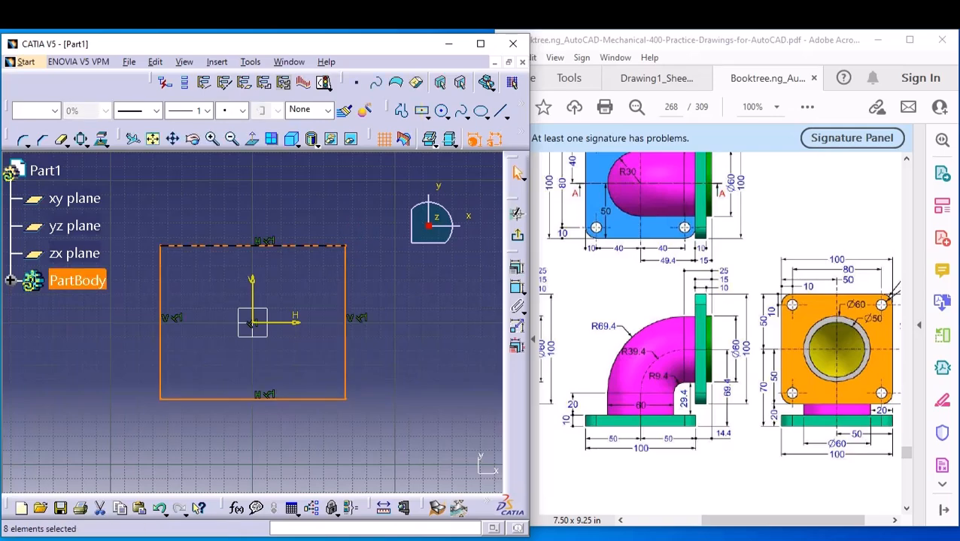
# Dimension the height and the width of the centred rectangle.
pyautogui.click(517, 288)
pyautogui.click(301, 246)
pyautogui.click(301, 399)
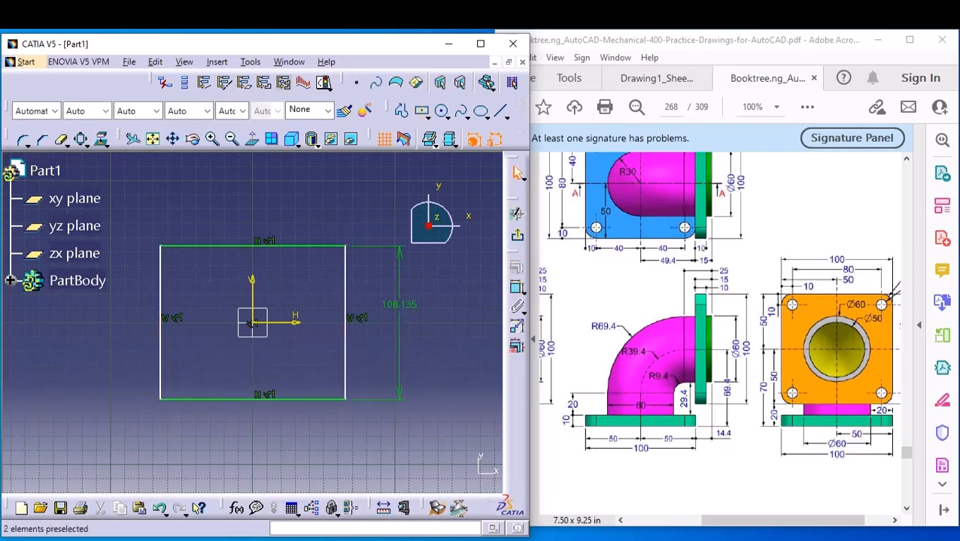
pyautogui.click(399, 305)
pyautogui.click(301, 246)
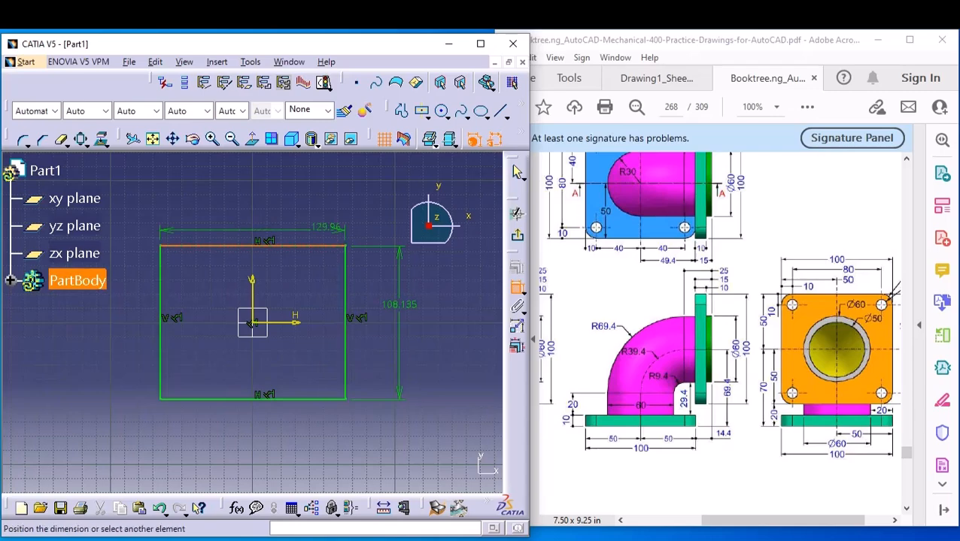
pyautogui.click(324, 216)
# Set both the height and the width of the rectangle to 100 mm.
pyautogui.doubleClick(398, 305)
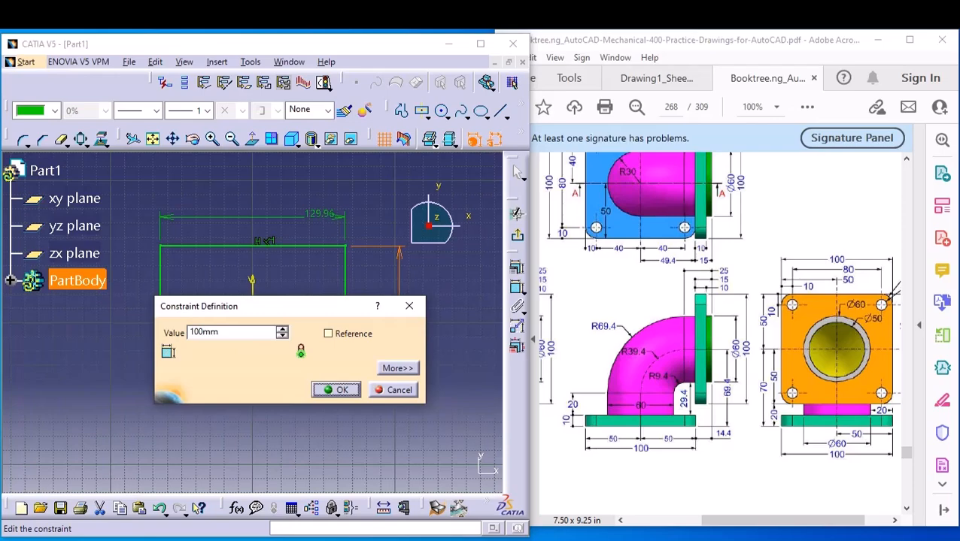
pyautogui.press('Return')
pyautogui.doubleClick(323, 220)
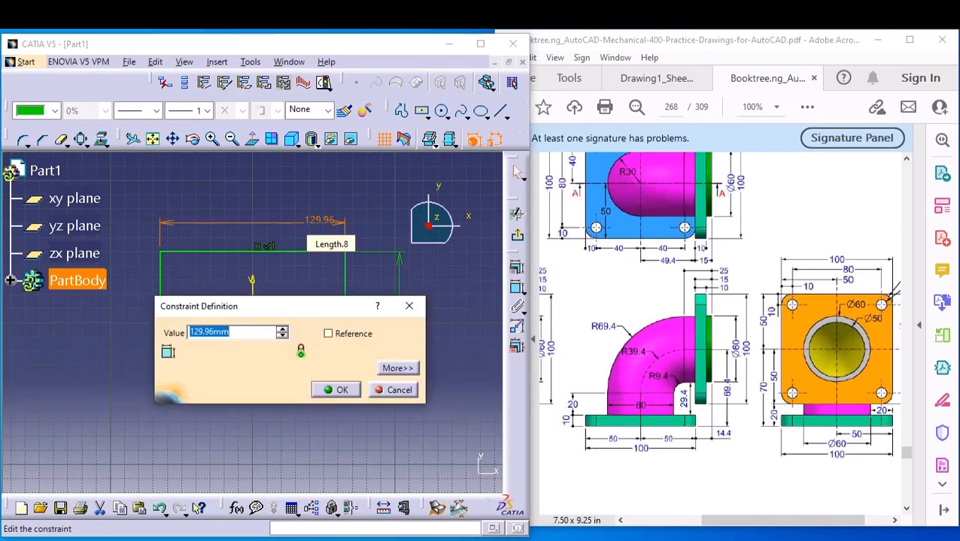
pyautogui.press('BackSpace')
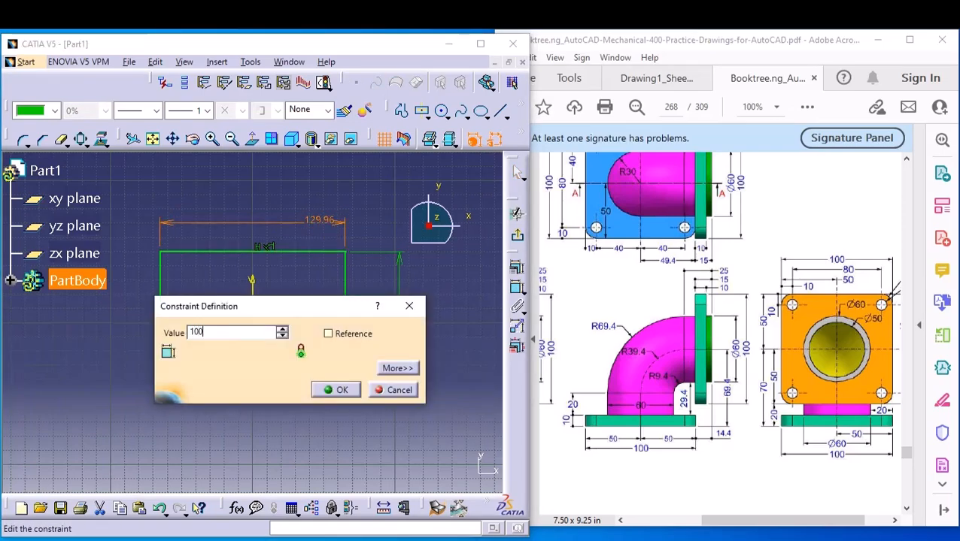
pyautogui.press('Return')
pyautogui.press('Return')
# Round all four corners of the square with the Corner command, converting the length constraint into a distance.
pyautogui.scroll(2, 662, 376)
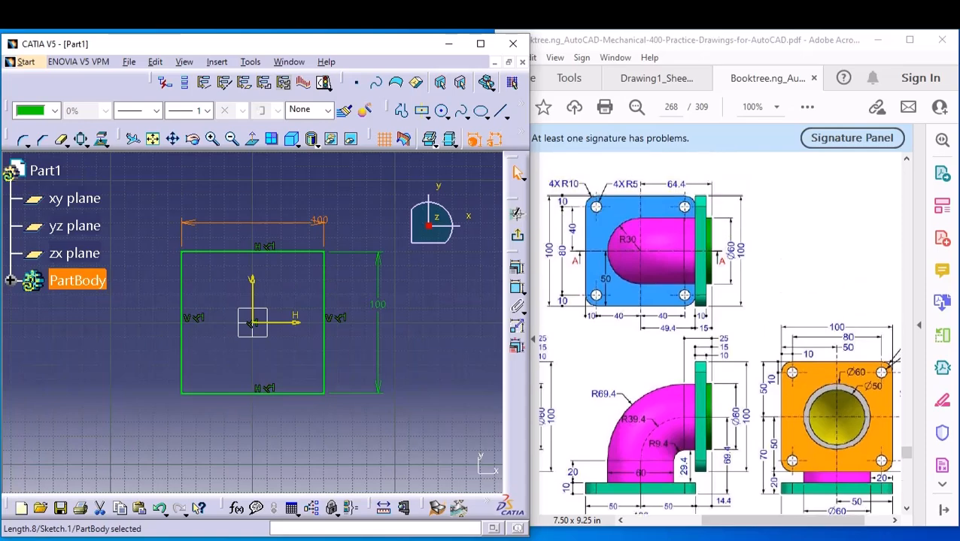
pyautogui.scroll(-1, 662, 376)
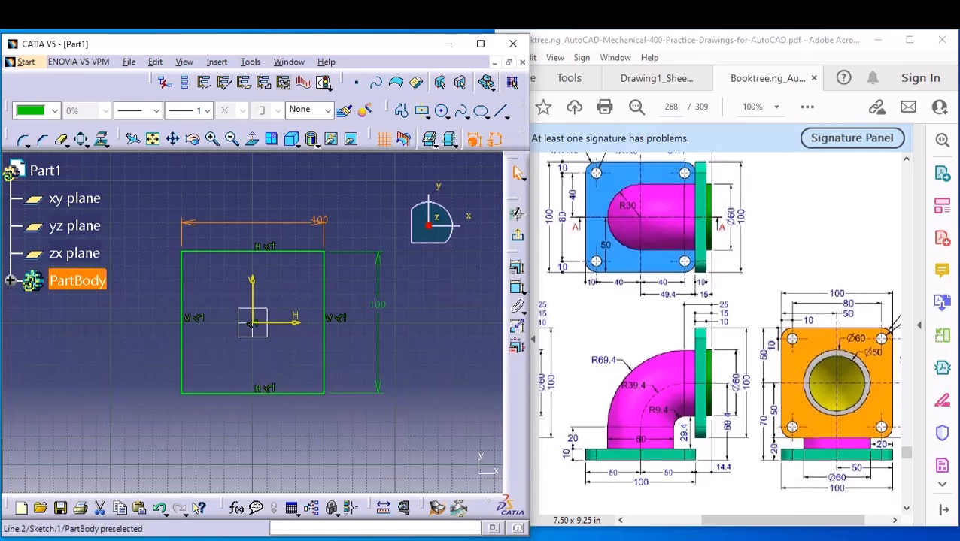
pyautogui.click(381, 191)
pyautogui.hotkey('ctrl', 'a')
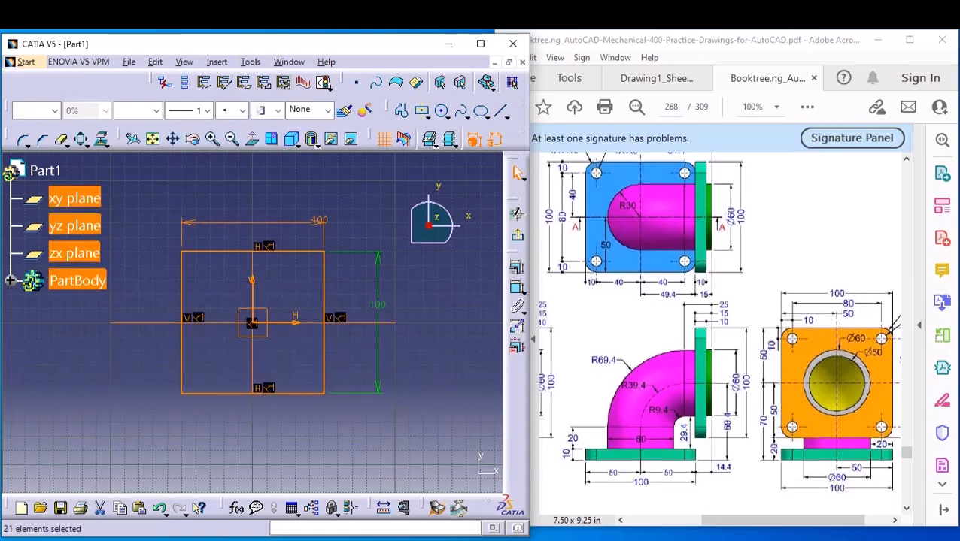
pyautogui.click(23, 140)
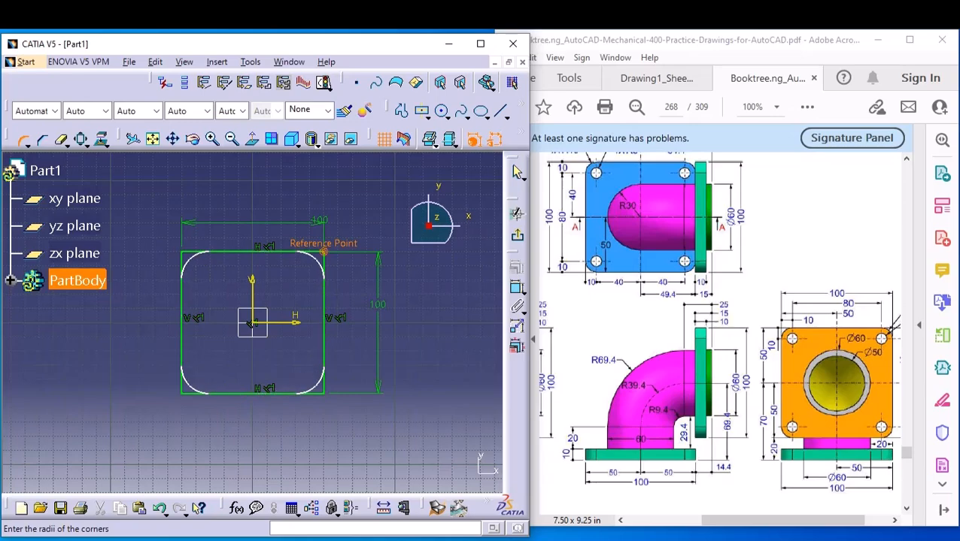
pyautogui.click(317, 258)
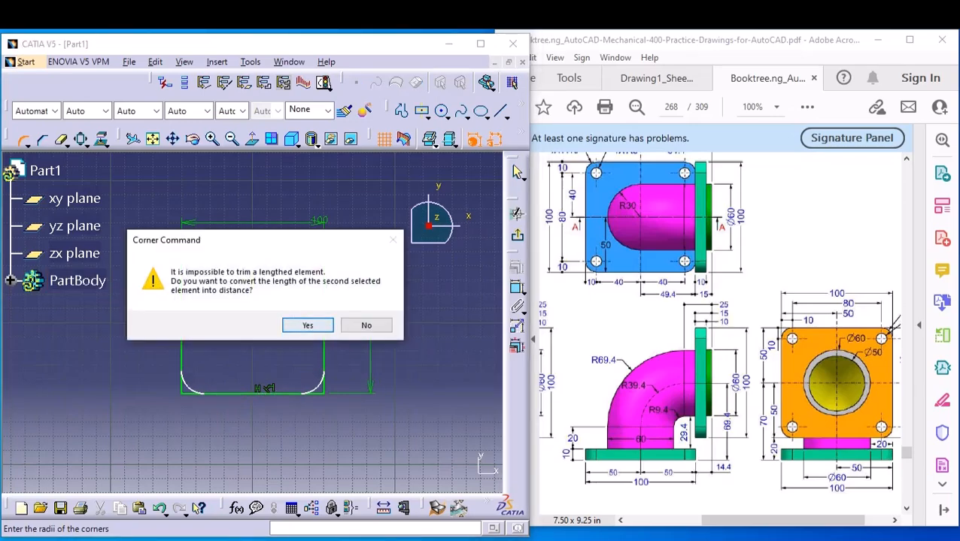
pyautogui.click(302, 325)
# Set the radius of the rounded corners to 10 mm.
pyautogui.doubleClick(311, 259)
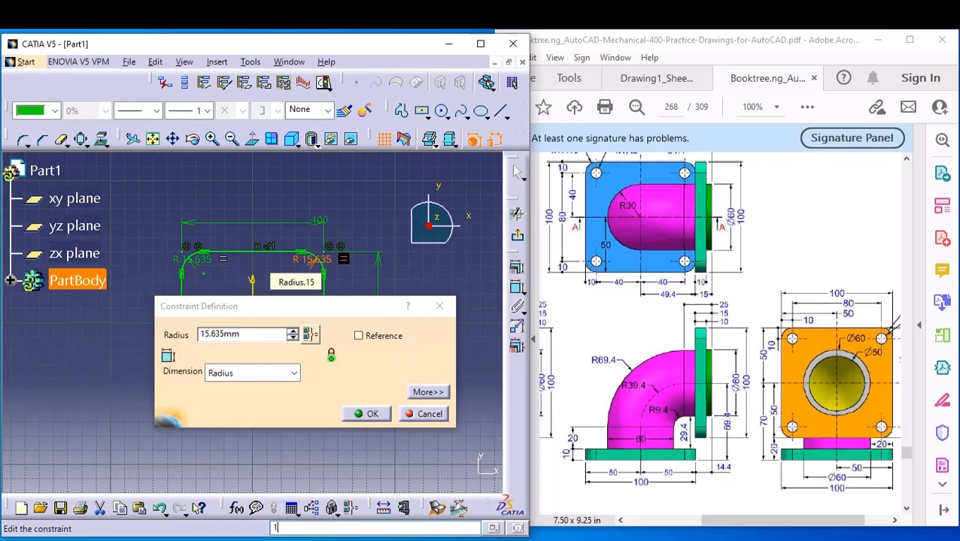
pyautogui.write('10')
pyautogui.press('Return')
pyautogui.press('Return')
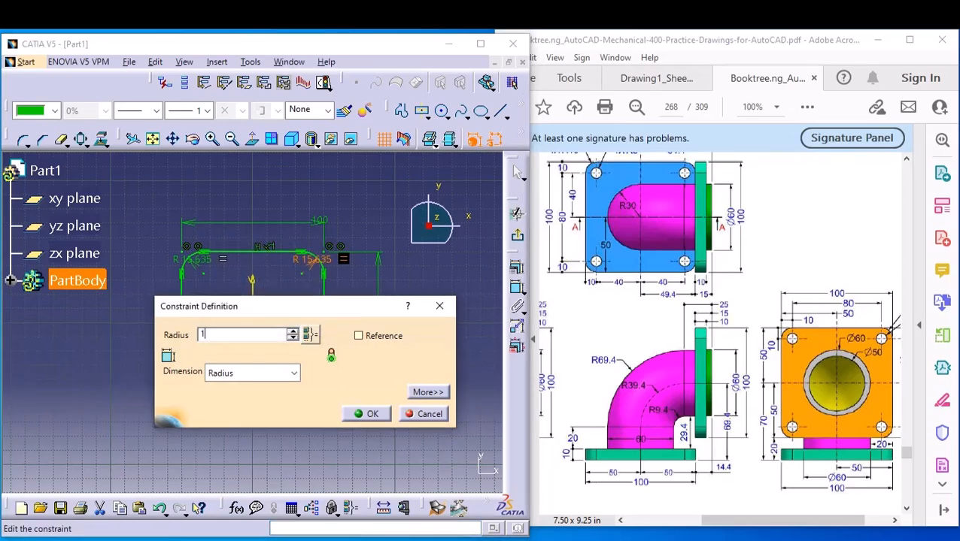
pyautogui.write('10')
pyautogui.press('Return')
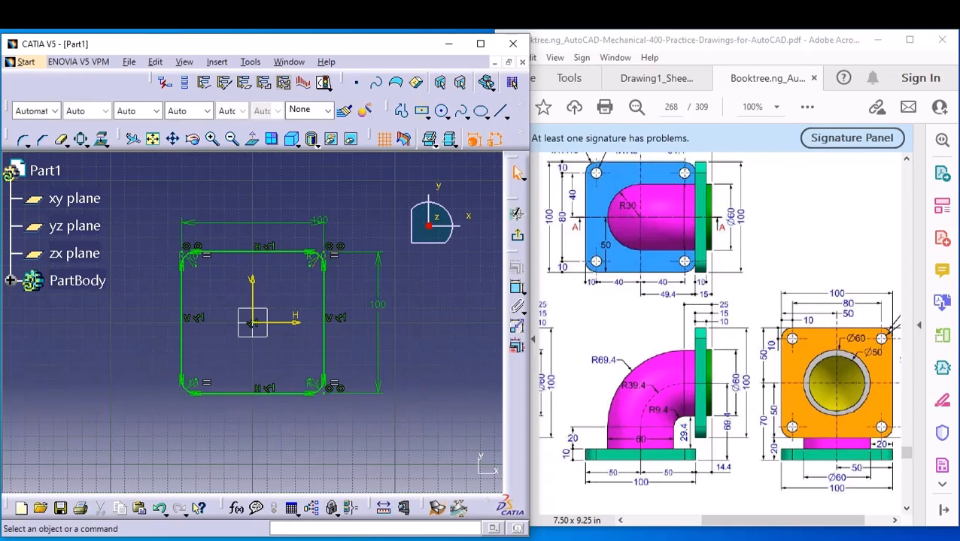
# Exit the sketch and pad the rounded square profile to a thickness of 10 mm.
pyautogui.click(517, 173)
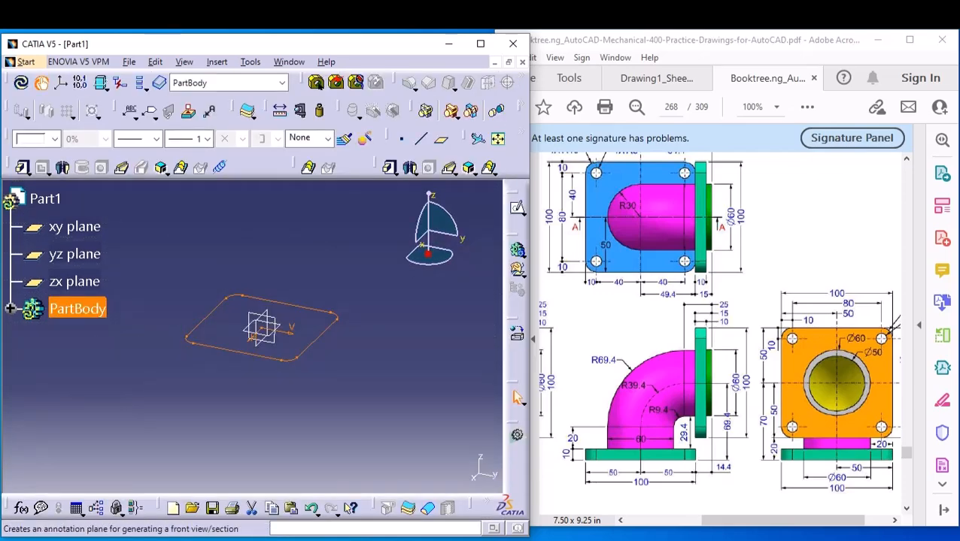
pyautogui.click(22, 167)
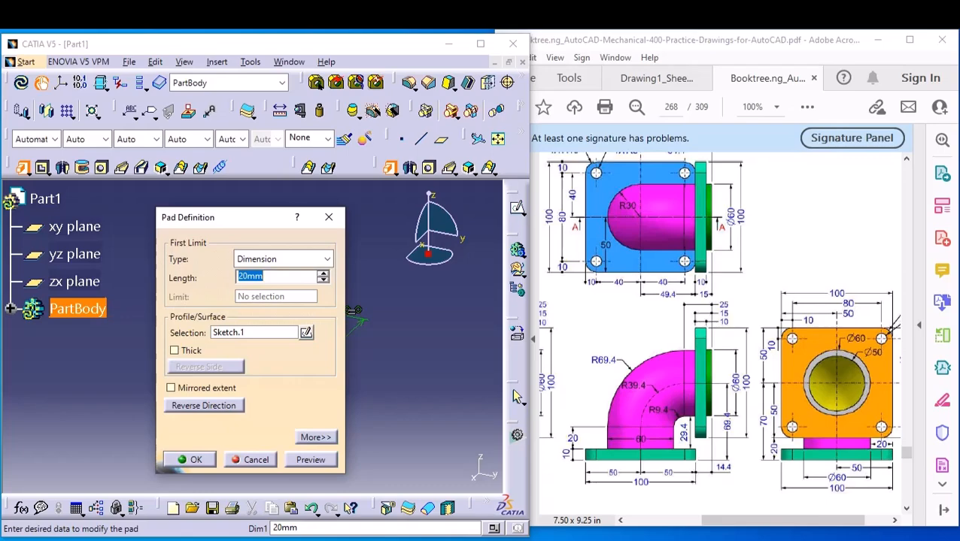
pyautogui.press('Return')
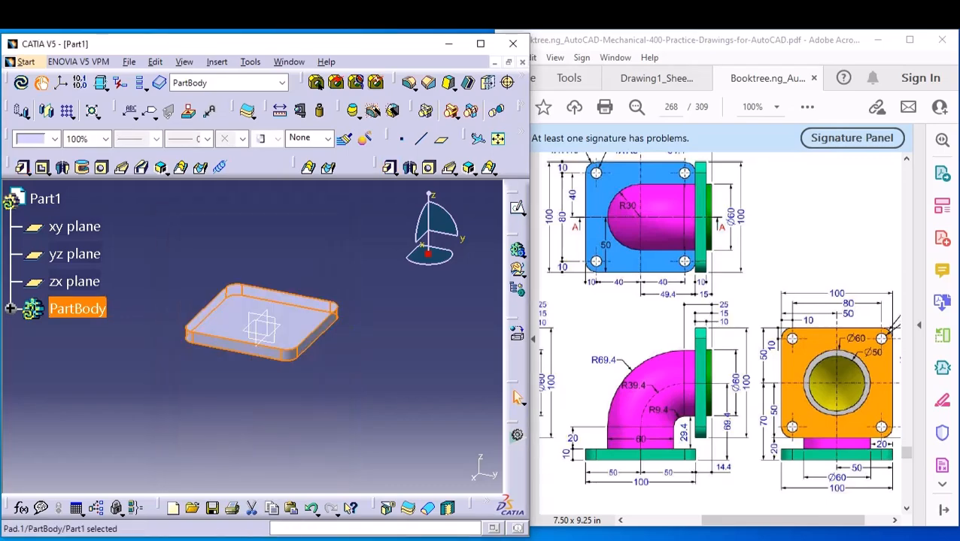
# Create a plane offset 64.4 mm from the zx plane in the reversed direction.
pyautogui.moveTo(236, 304); pyautogui.dragTo(261, 334, button='middle')
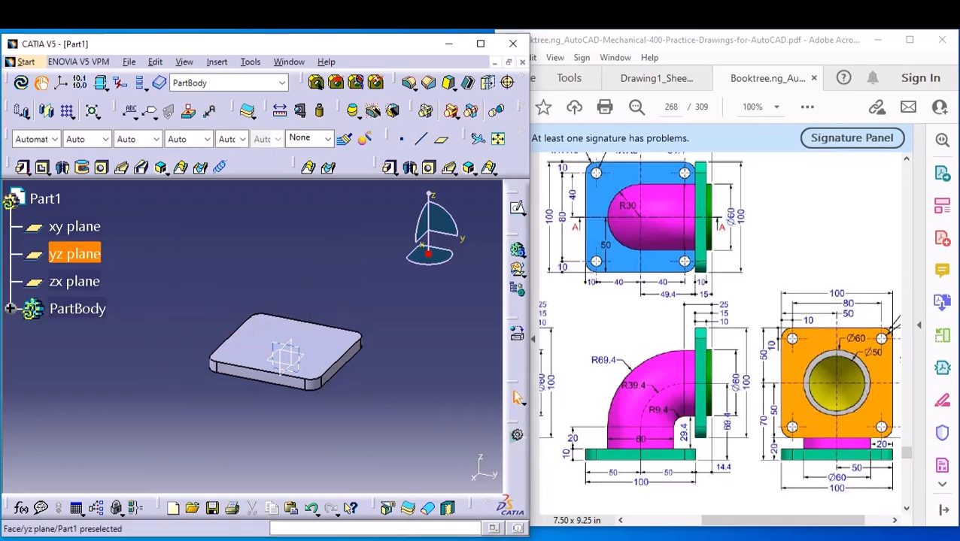
pyautogui.click(75, 282)
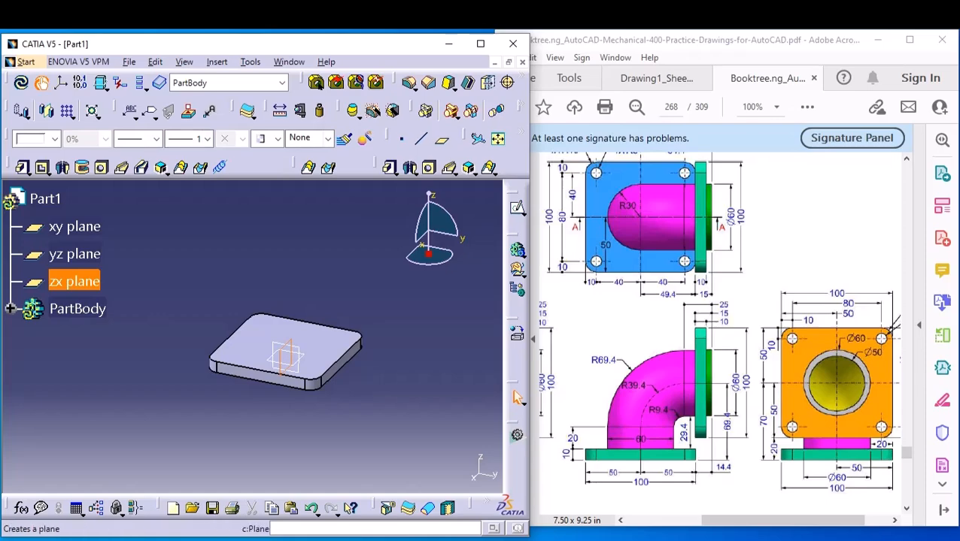
pyautogui.click(517, 398)
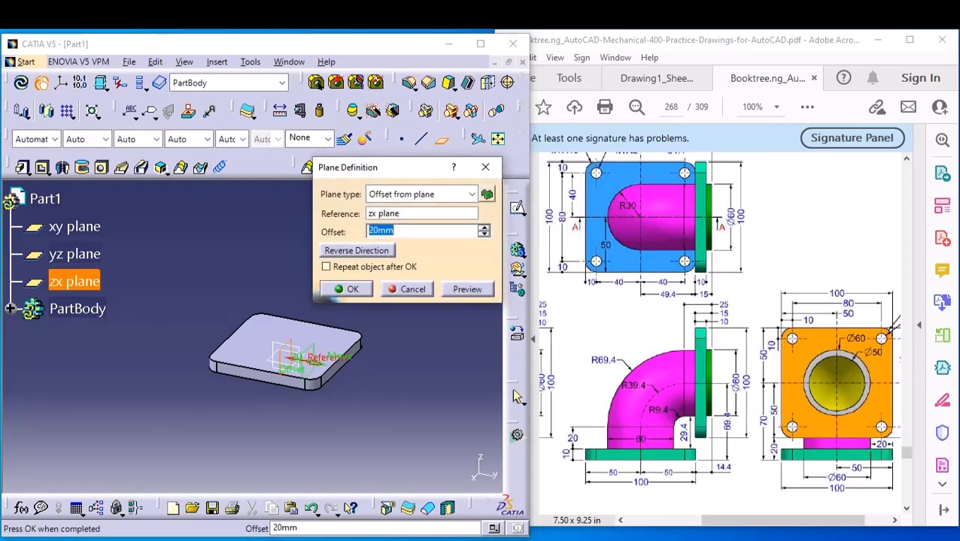
pyautogui.press('Tab')
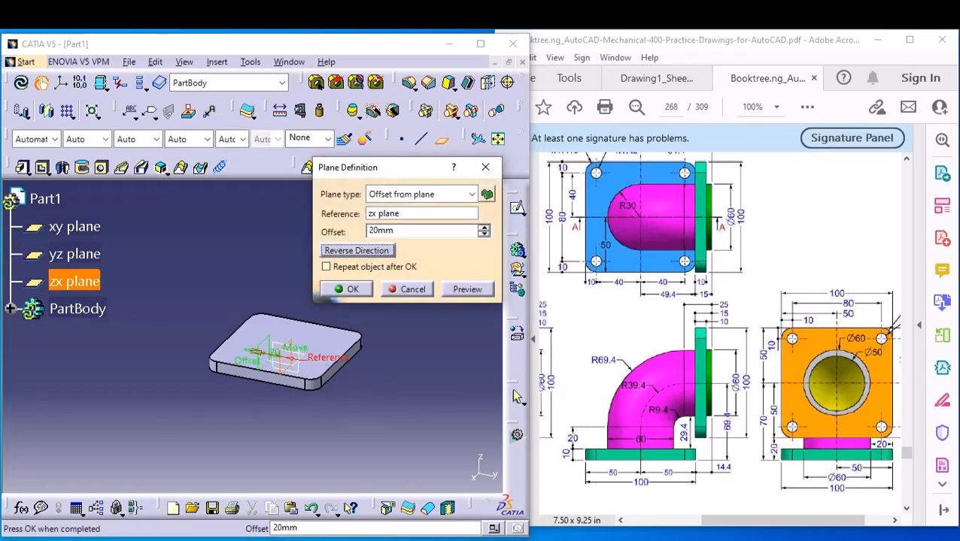
pyautogui.scroll(2, 639, 338)
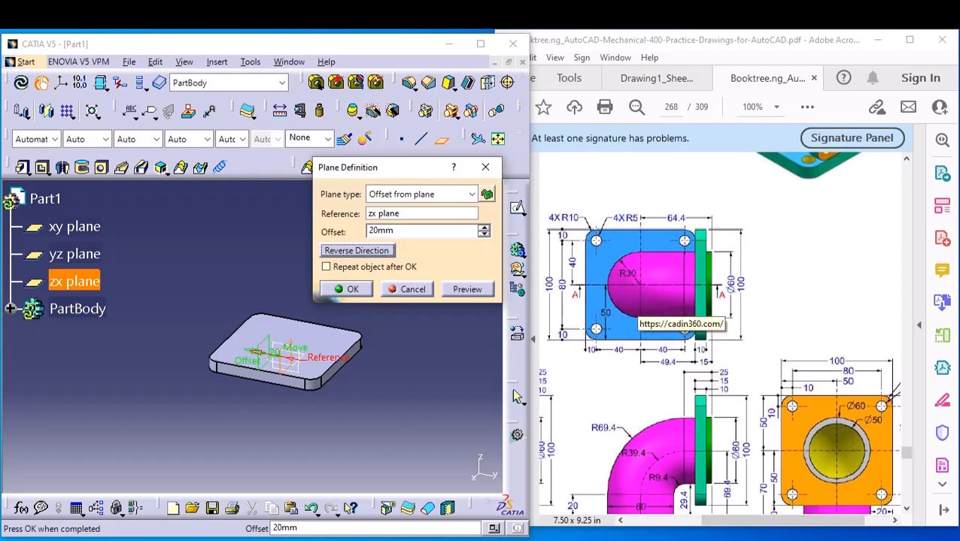
pyautogui.hotkey('shift', 'Tab')
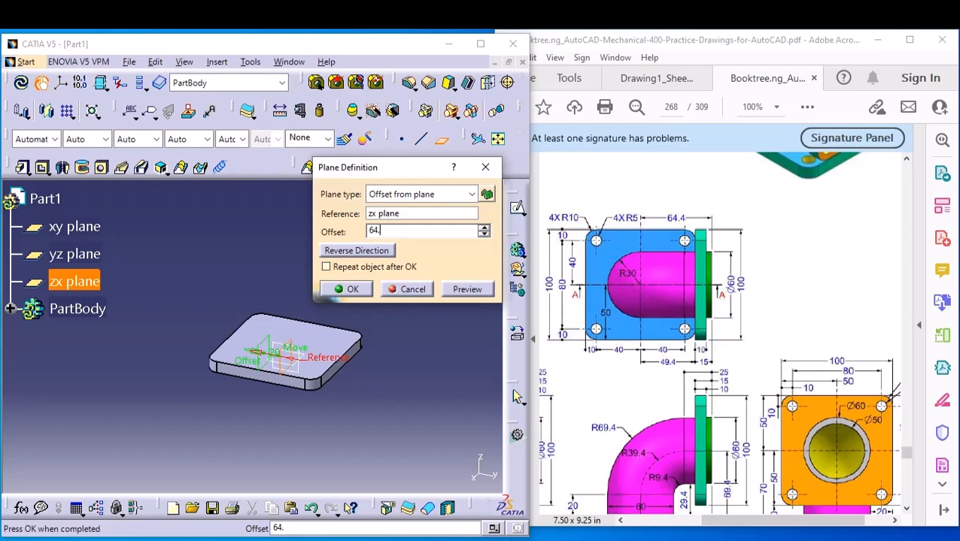
pyautogui.press('Return')
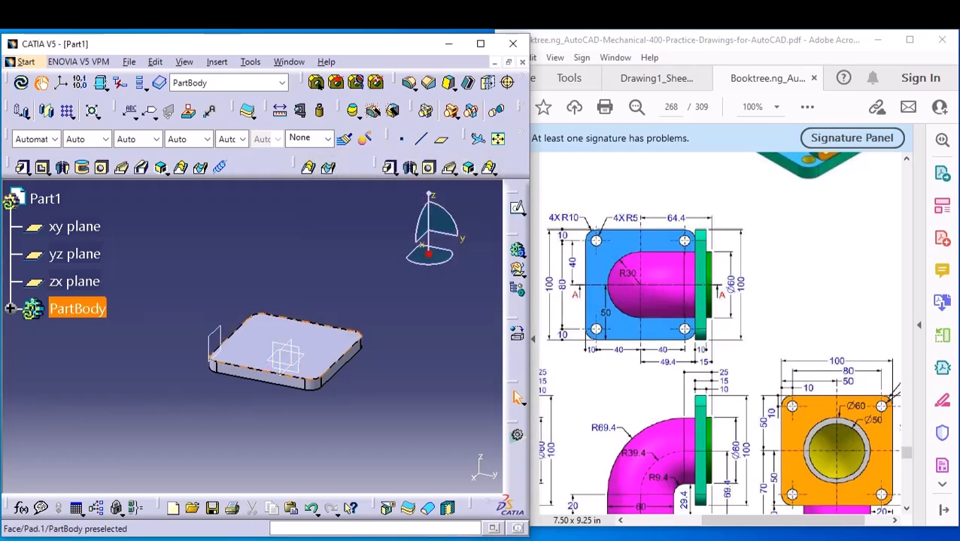
# Sketch a circle of about 35 mm radius centred on the origin on the plate's top face.
pyautogui.click(262, 339)
pyautogui.click(517, 398)
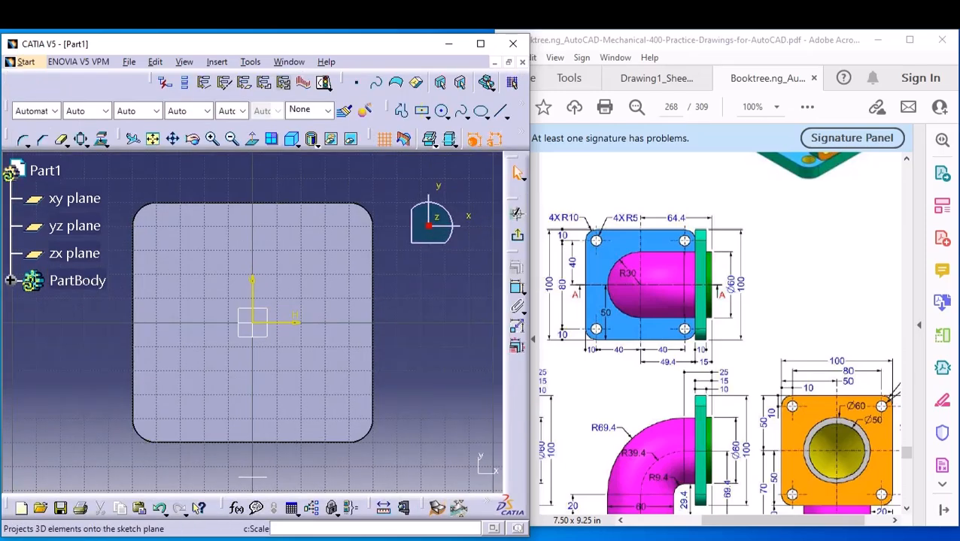
pyautogui.click(442, 111)
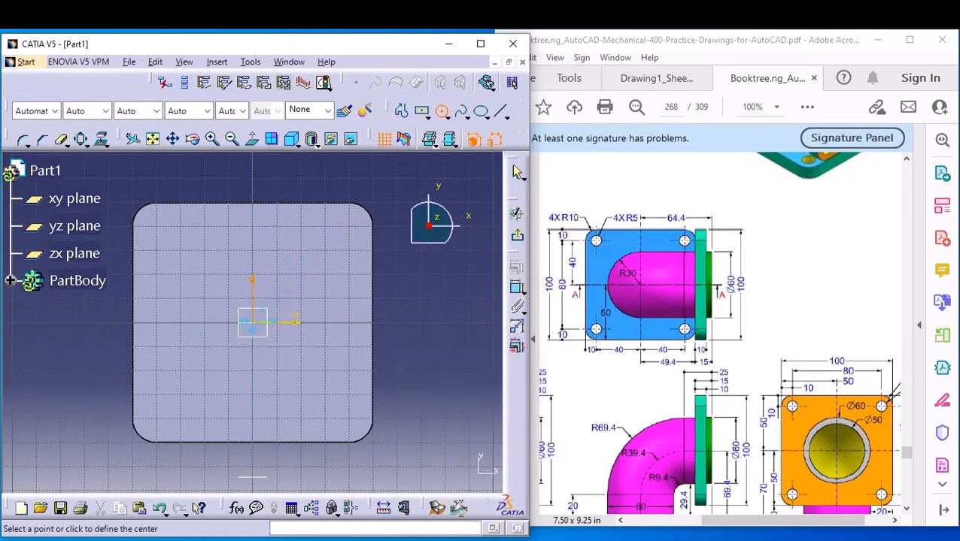
pyautogui.click(324, 282)
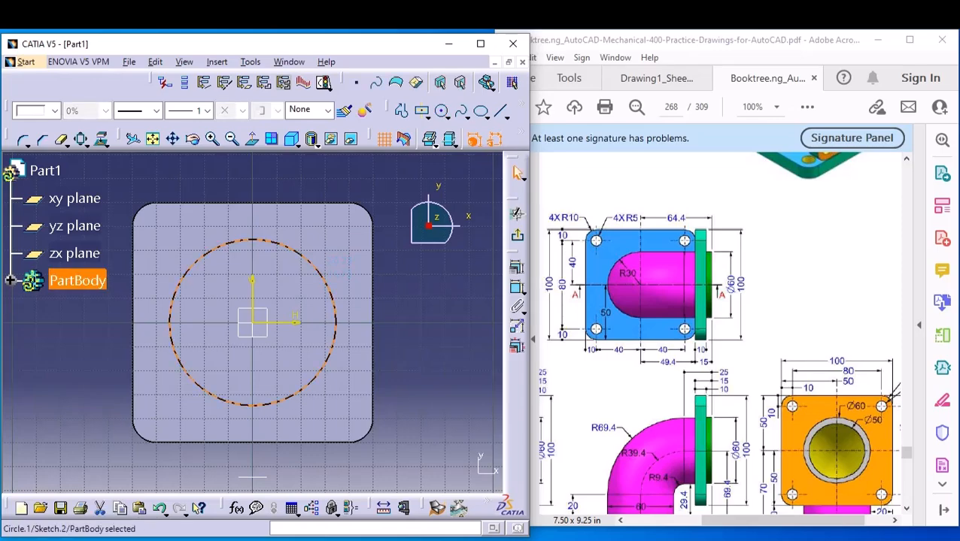
# Dimension the circle's radius, set it to 30 mm, and exit the sketch.
pyautogui.click(516, 288)
pyautogui.click(438, 279)
pyautogui.doubleClick(437, 279)
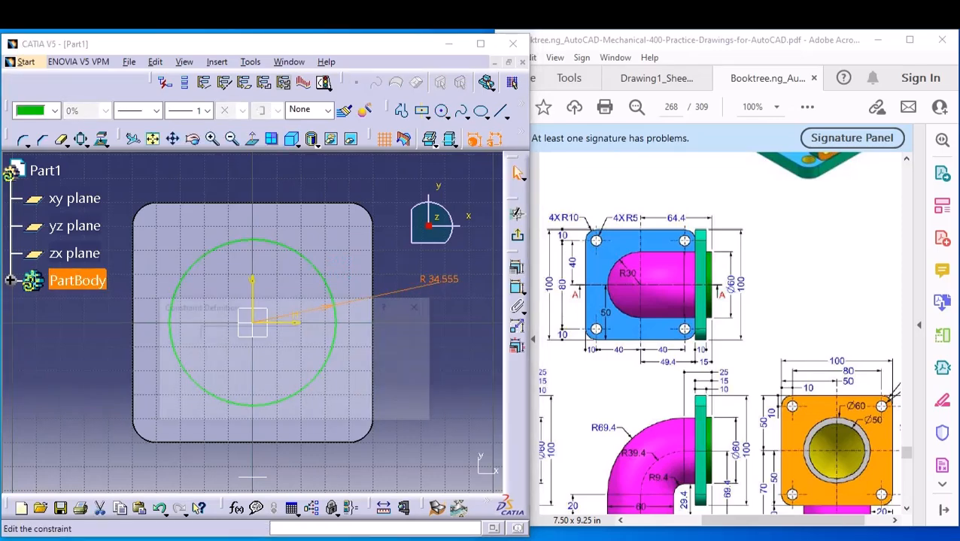
pyautogui.write('30mm')
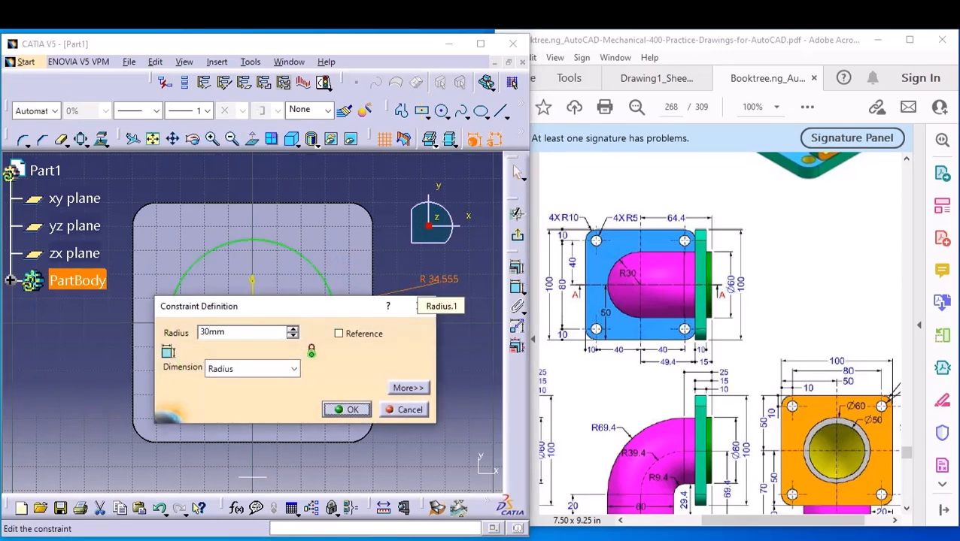
pyautogui.click(346, 410)
pyautogui.click(517, 172)
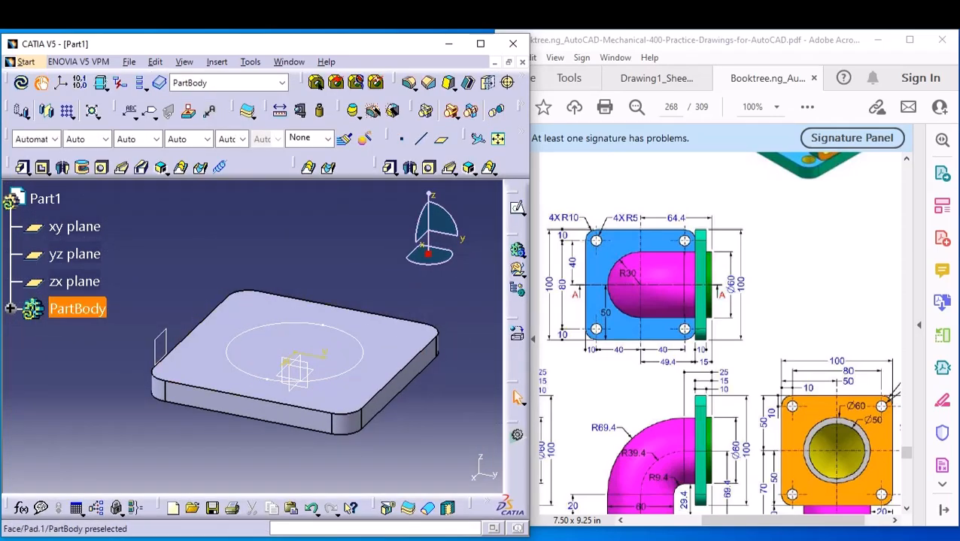
# On the offset plane, sketch a circle of about 16 mm radius centred on the vertical axis about 81 mm above the origin.
pyautogui.middleClick(223, 316)
pyautogui.moveTo(223, 316); pyautogui.dragTo(222, 338, button='middle')
pyautogui.click(199, 353)
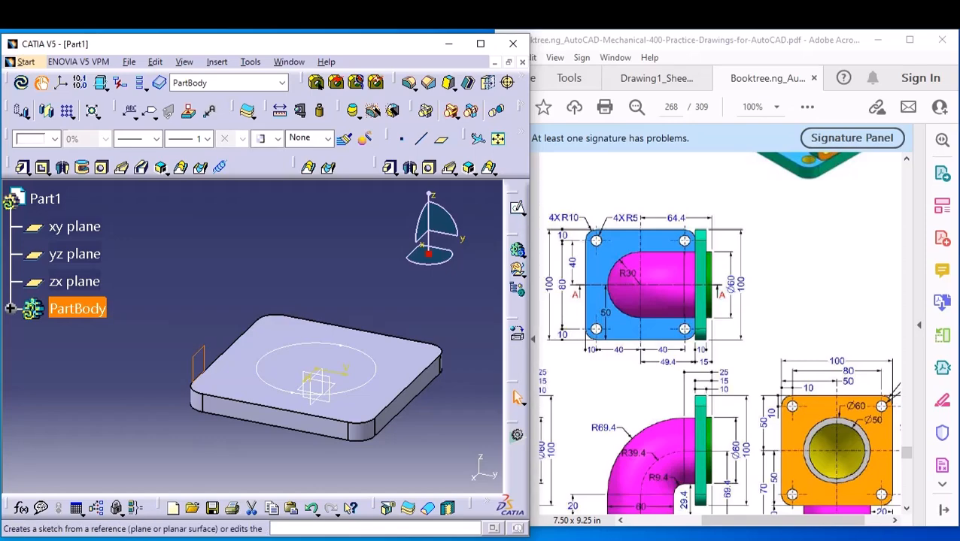
pyautogui.click(517, 207)
pyautogui.moveTo(252, 312); pyautogui.dragTo(272, 429, button='middle')
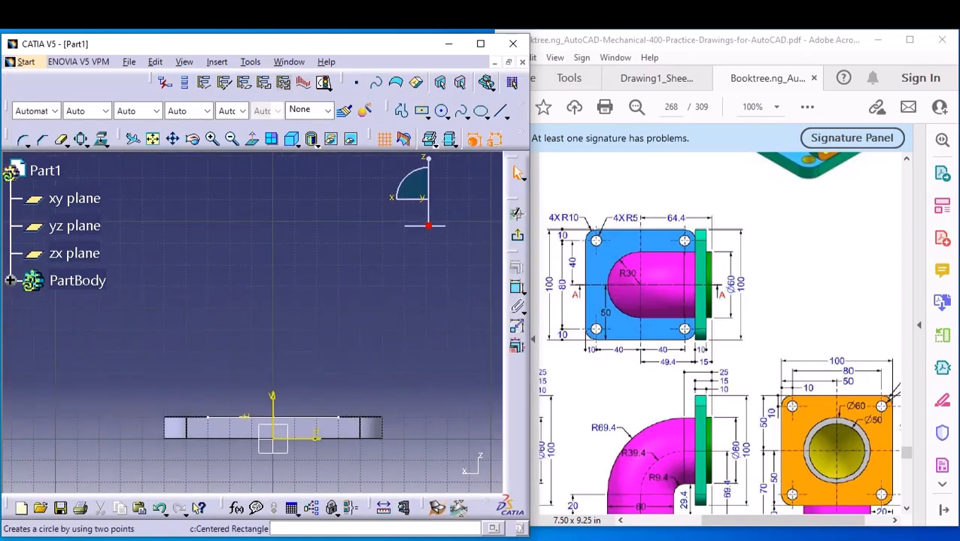
pyautogui.click(441, 111)
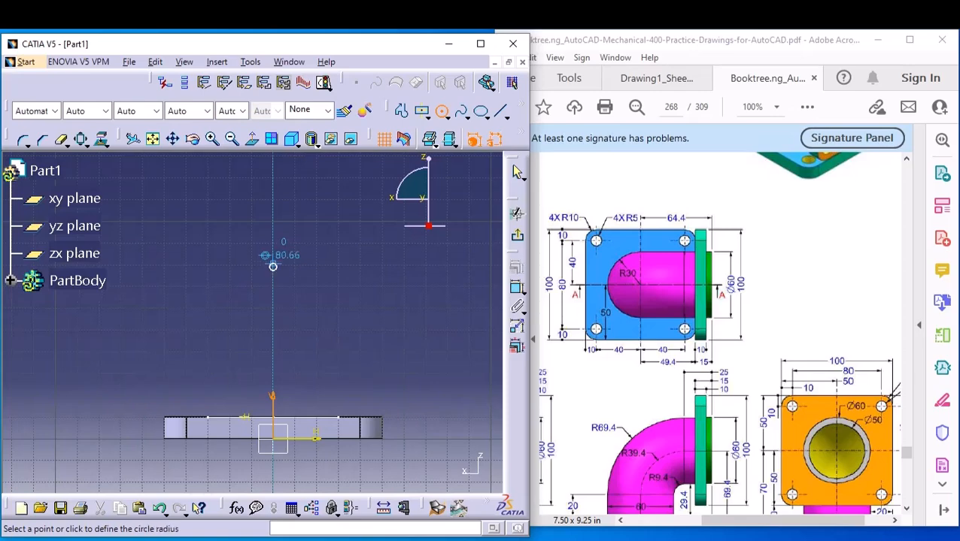
pyautogui.click(298, 243)
# Dimension the circle's radius on the offset plane and set it to 30 mm.
pyautogui.click(517, 288)
pyautogui.click(308, 267)
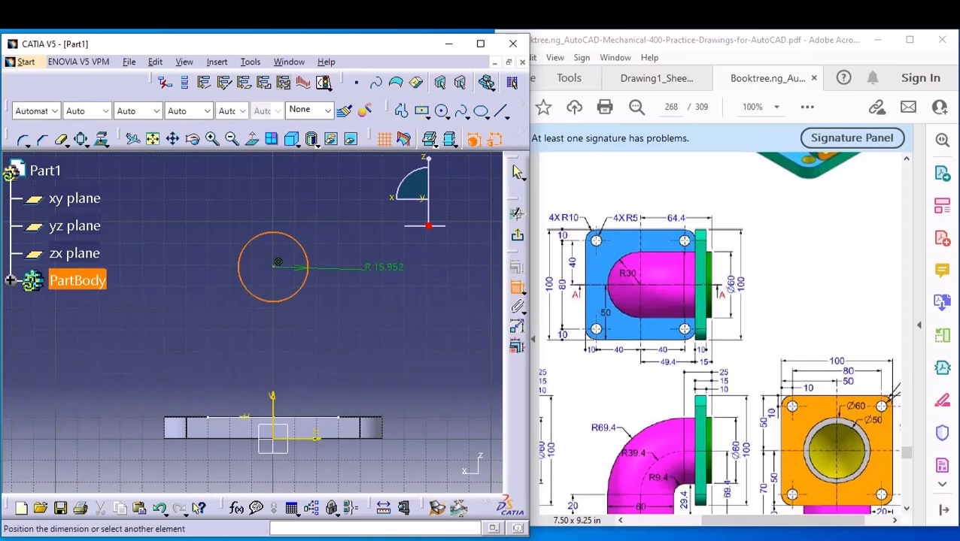
pyautogui.click(358, 265)
pyautogui.doubleClick(364, 264)
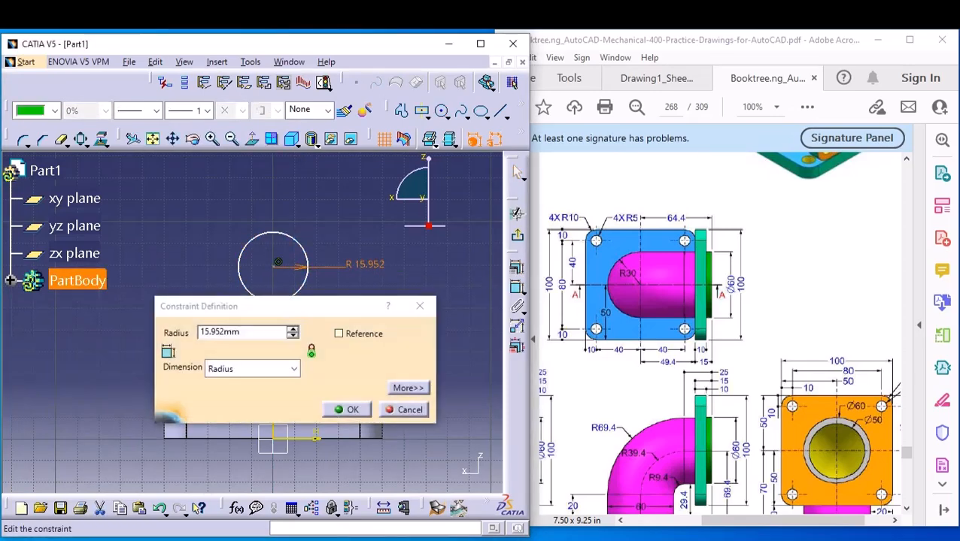
pyautogui.write('30')
pyautogui.press('Return')
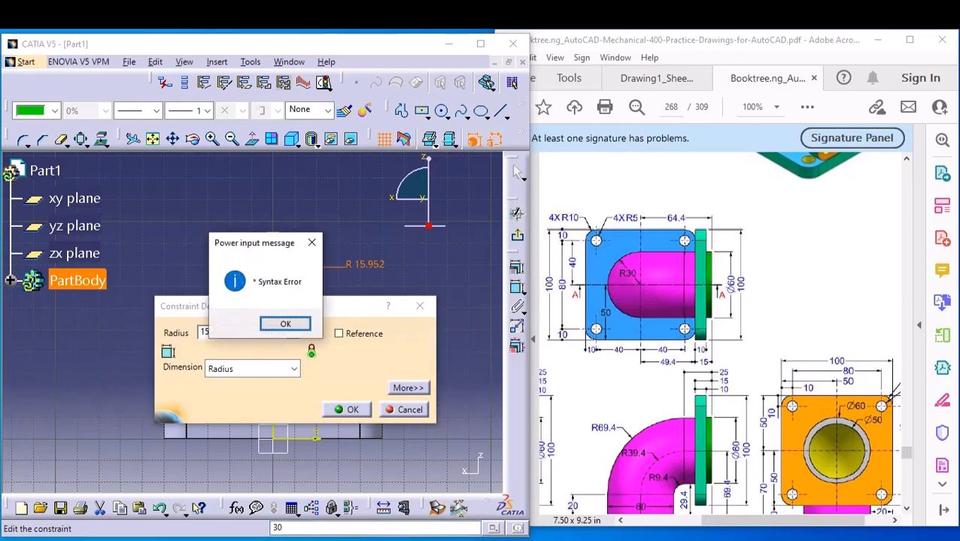
pyautogui.press('Return')
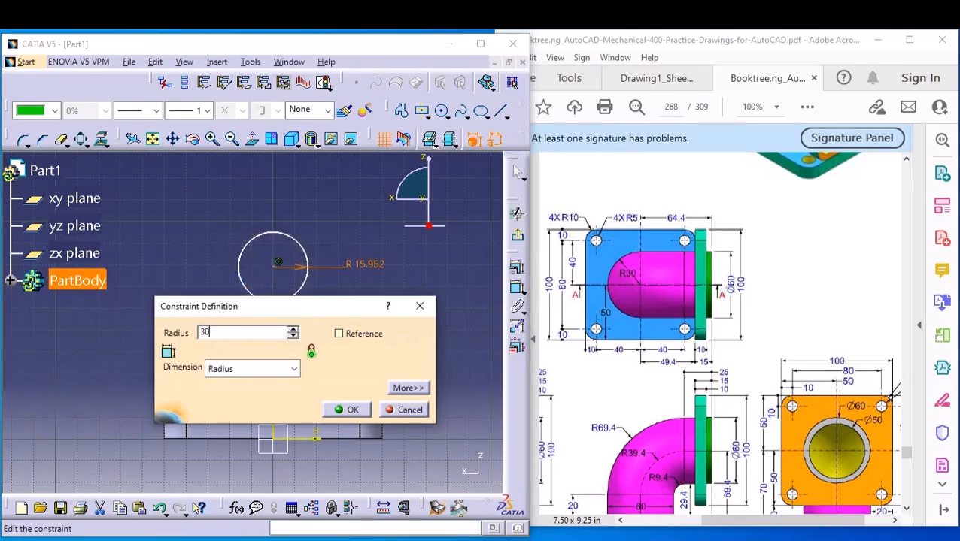
pyautogui.write('30')
pyautogui.press('Return')
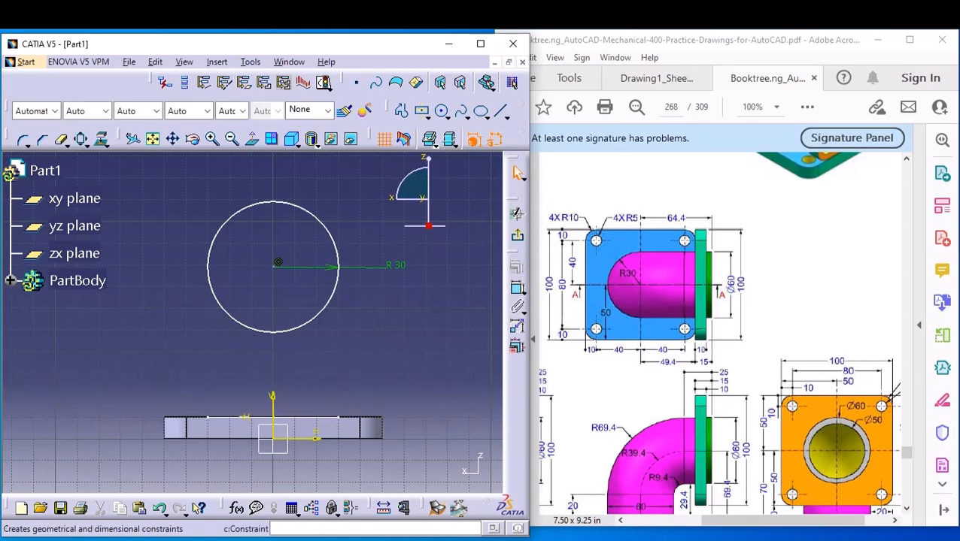
# Dimension the circle centre's height above the horizontal axis, set it to 69.4 mm, and exit the sketch.
pyautogui.scroll(-3, 741, 357)
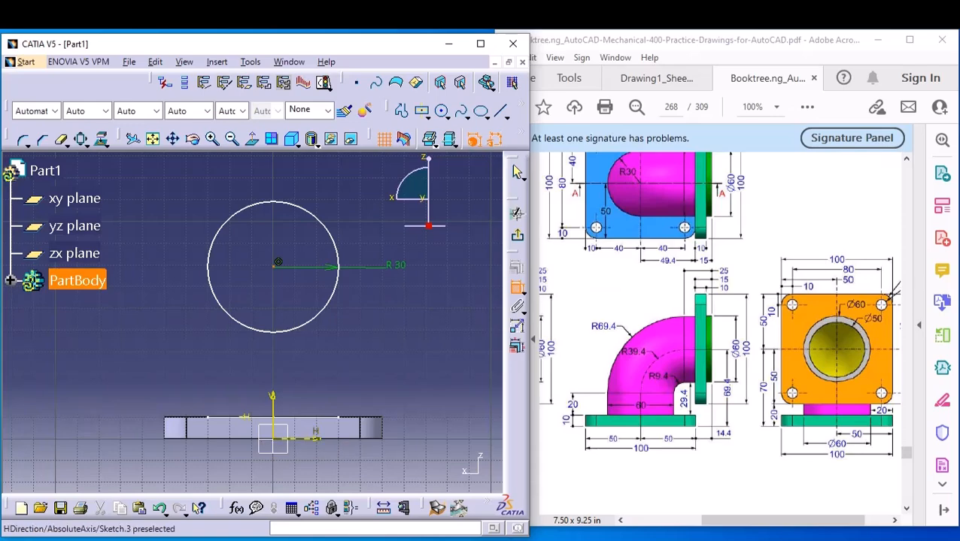
pyautogui.click(307, 438)
pyautogui.click(382, 379)
pyautogui.doubleClick(383, 379)
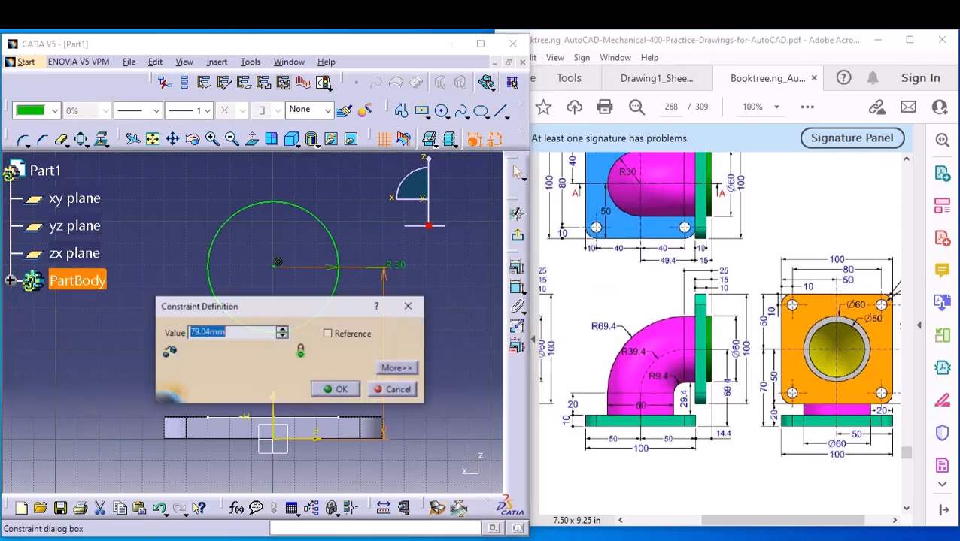
pyautogui.press('BackSpace')
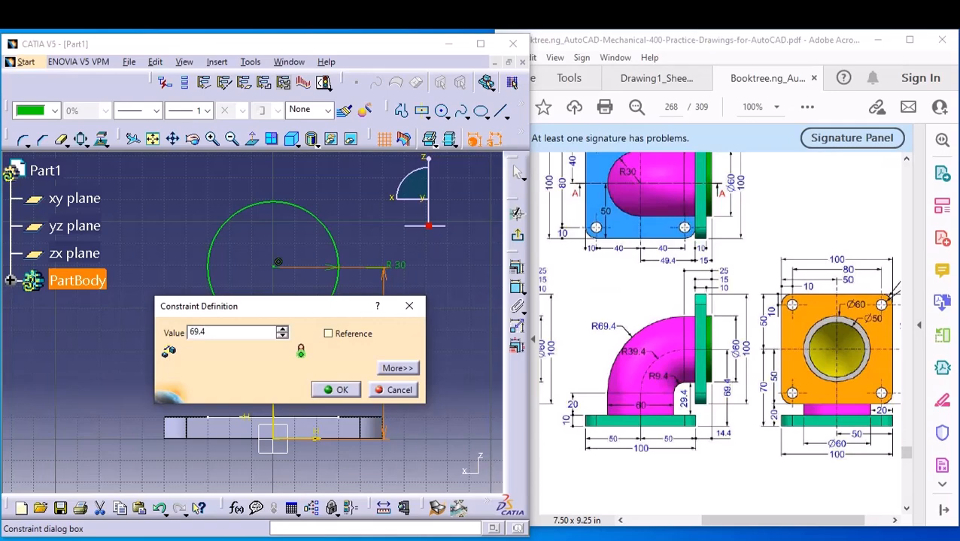
pyautogui.press('Return')
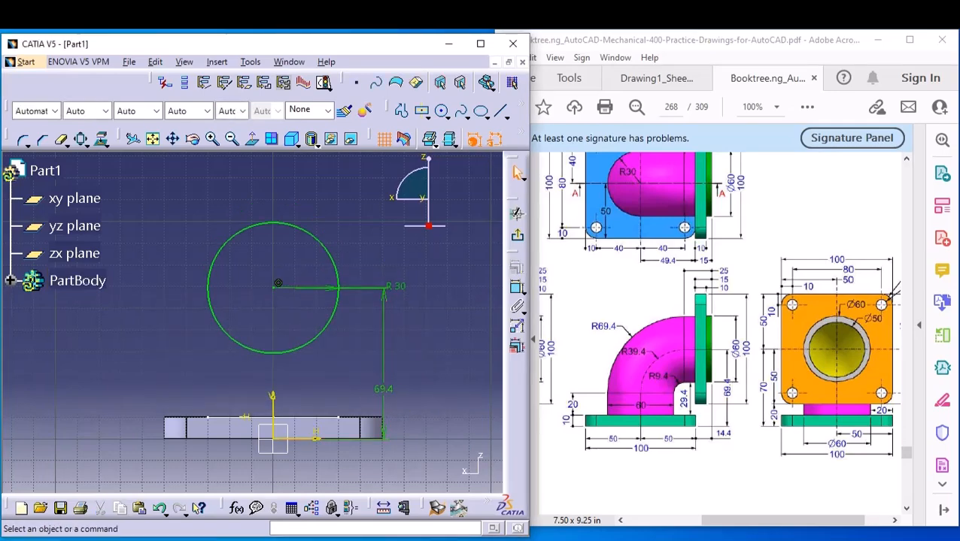
pyautogui.click(518, 173)
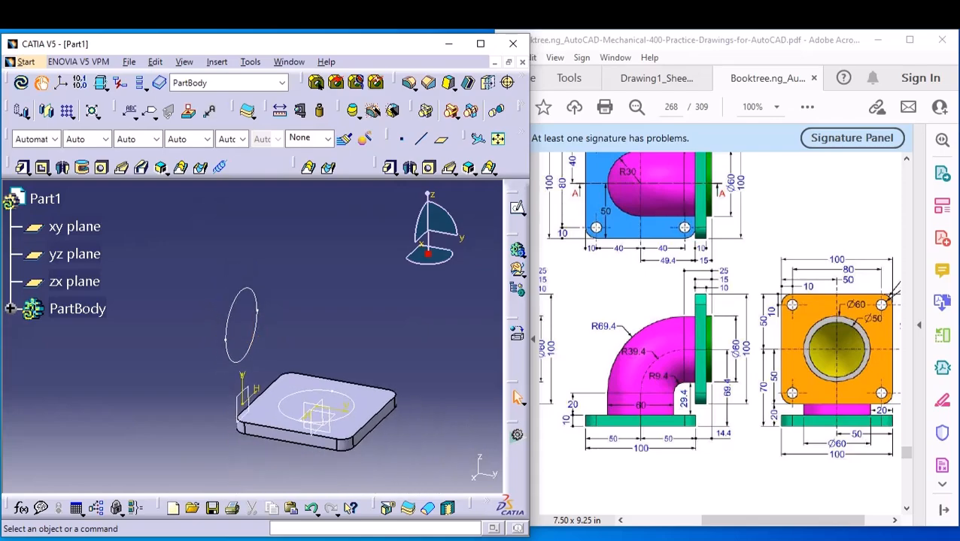
# Start a sketch on the yz plane and draw a vertical line along the vertical axis from just above the plate to about 64 mm height.
pyautogui.moveTo(373, 431); pyautogui.dragTo(379, 388, button='middle')
pyautogui.click(269, 412)
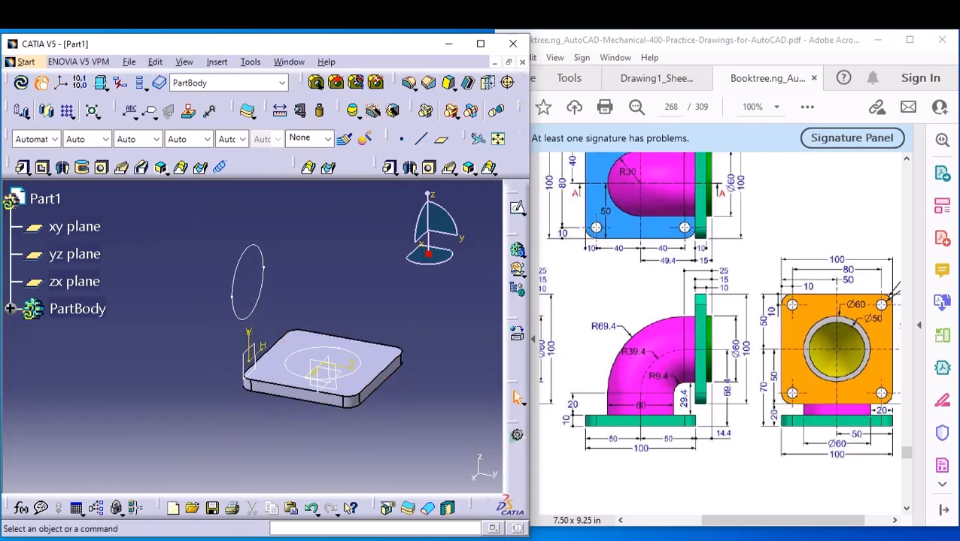
pyautogui.click(75, 254)
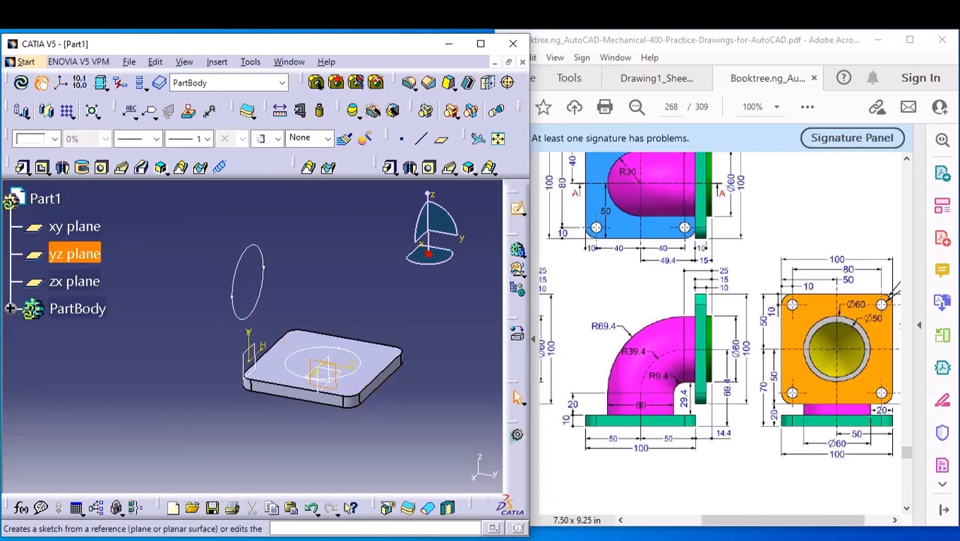
pyautogui.click(517, 208)
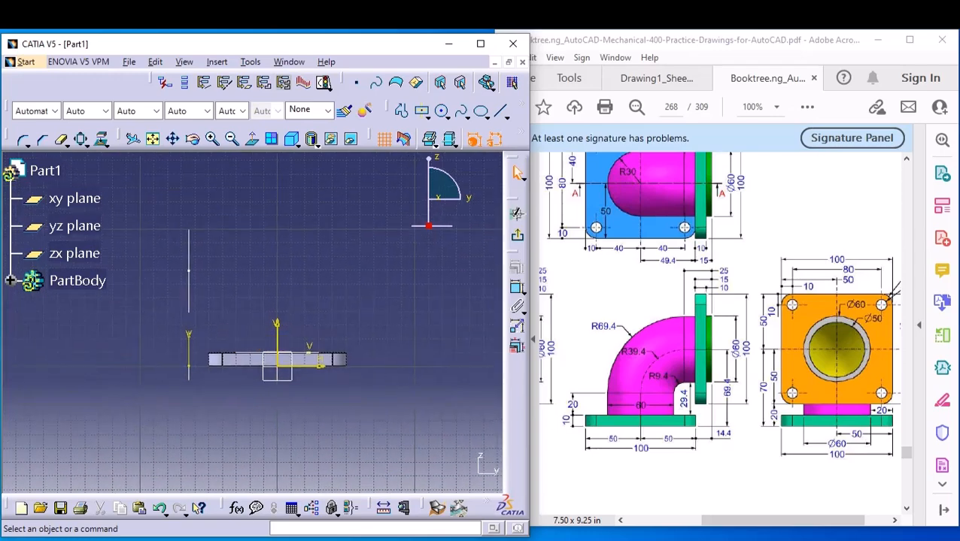
pyautogui.click(401, 110)
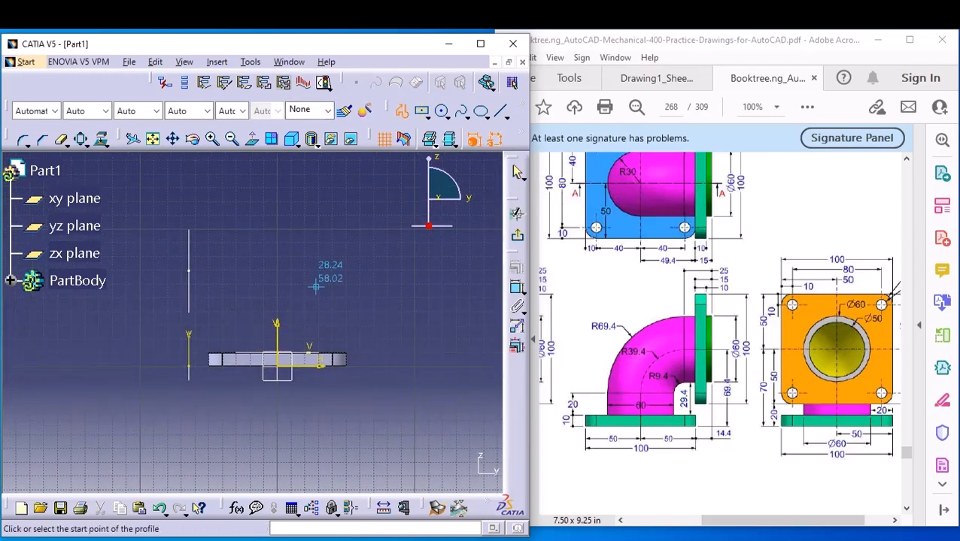
pyautogui.click(277, 347)
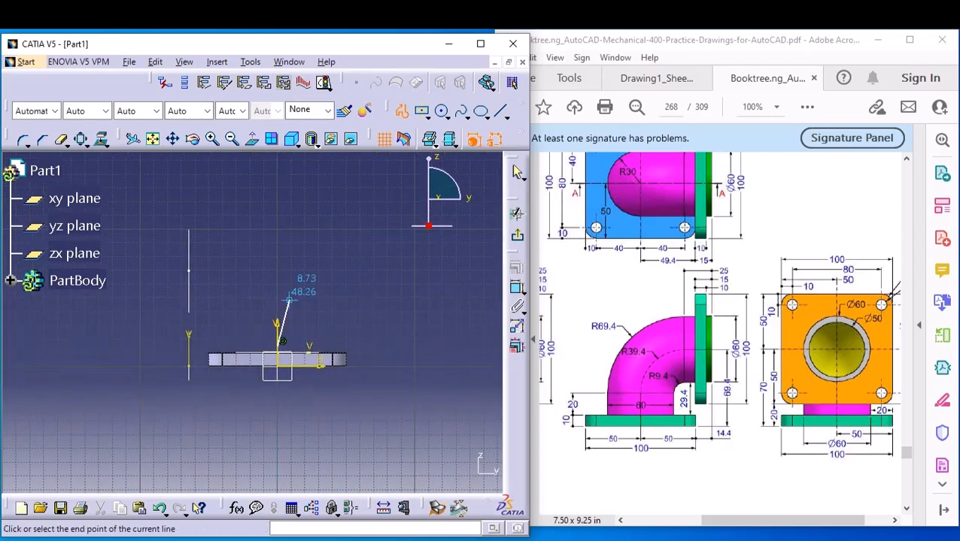
pyautogui.doubleClick(277, 278)
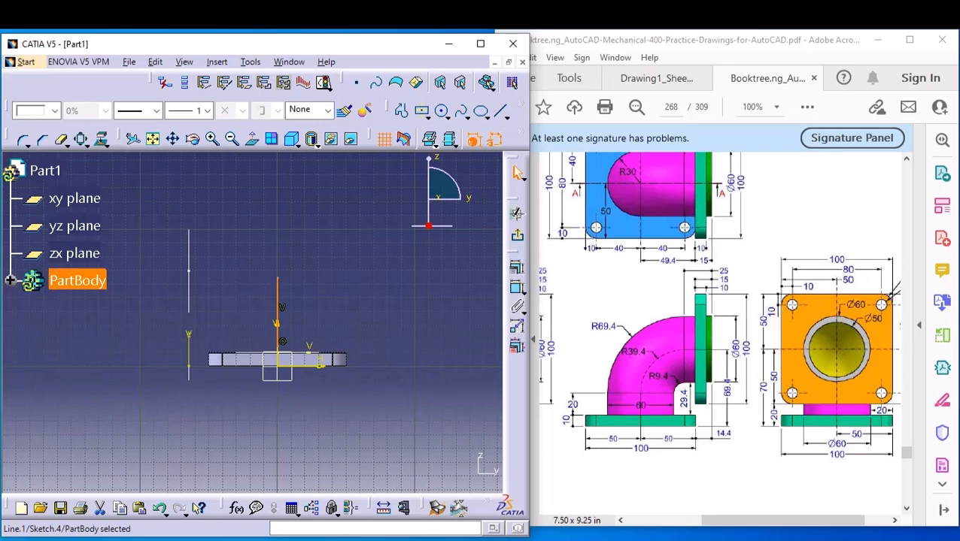
# Draw a horizontal line from the vertical line's upper end toward the offset circle, ending just short of its plane.
pyautogui.click(402, 111)
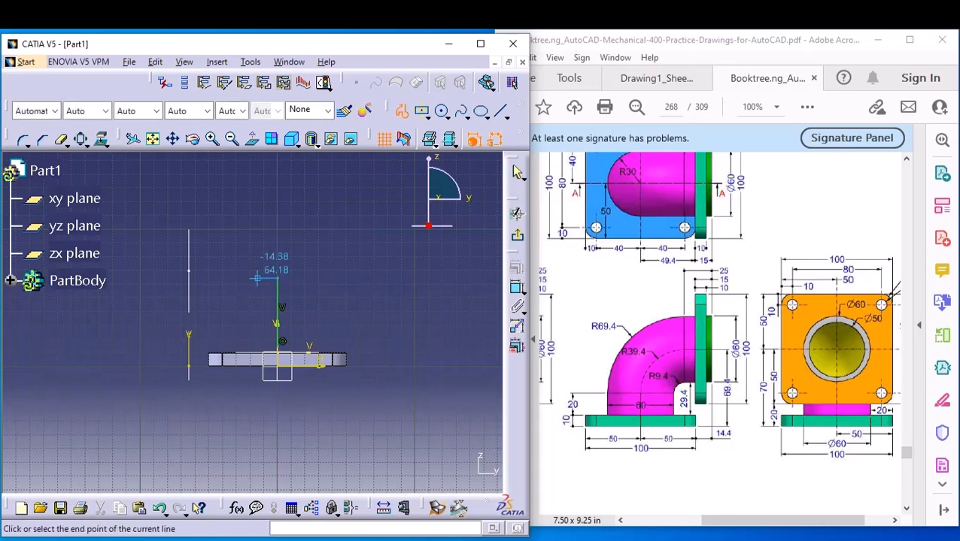
pyautogui.click(196, 278)
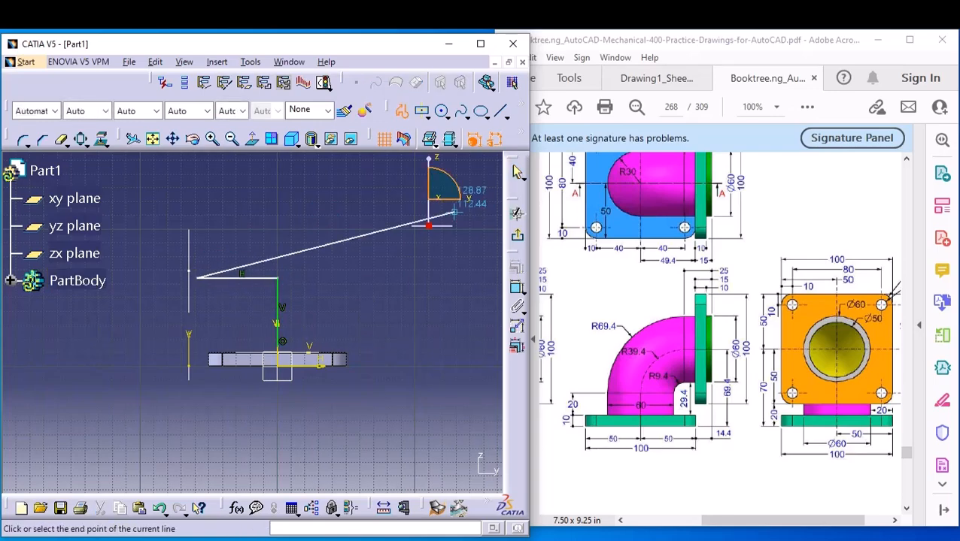
pyautogui.click(401, 111)
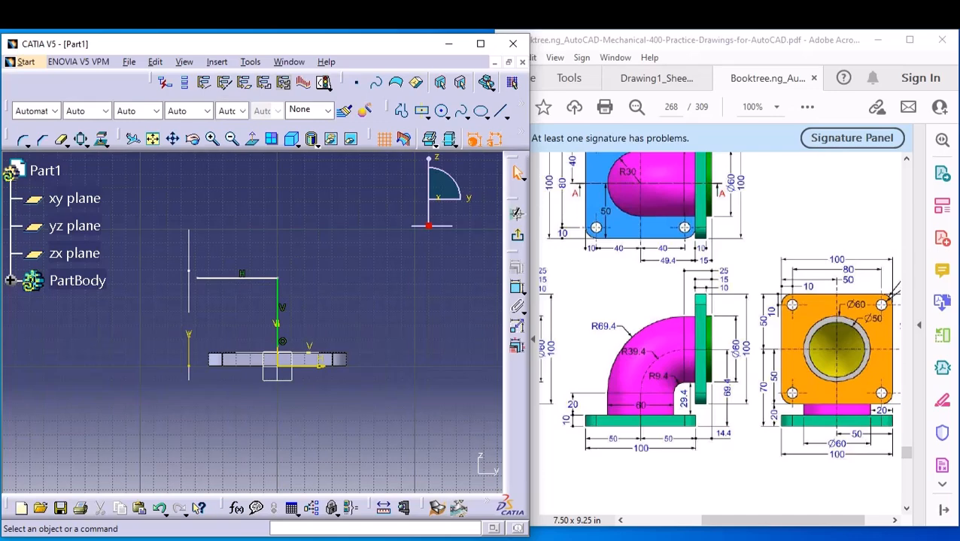
# Make the vertical line's lower endpoint coincident with the plate's top face.
pyautogui.click(517, 288)
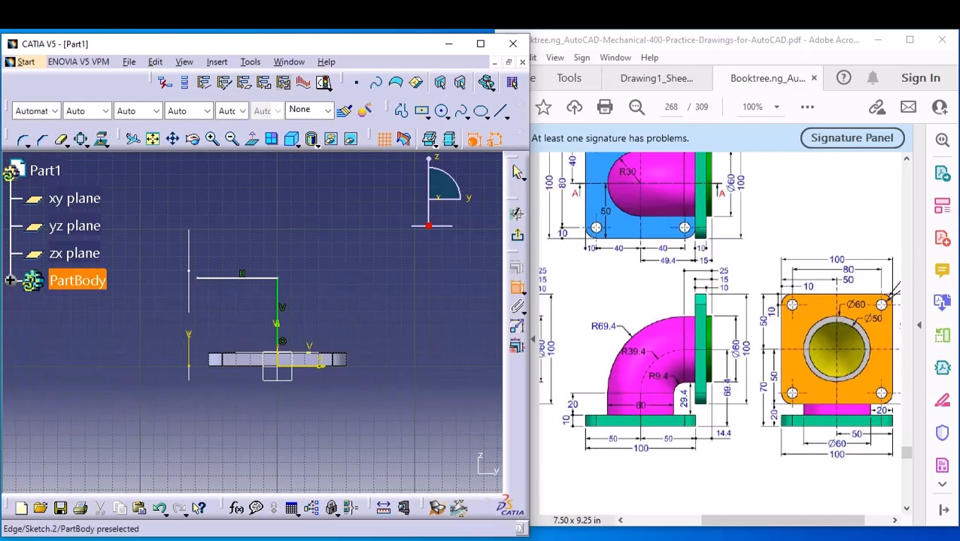
pyautogui.click(276, 347)
pyautogui.click(297, 353)
pyautogui.rightClick(338, 331)
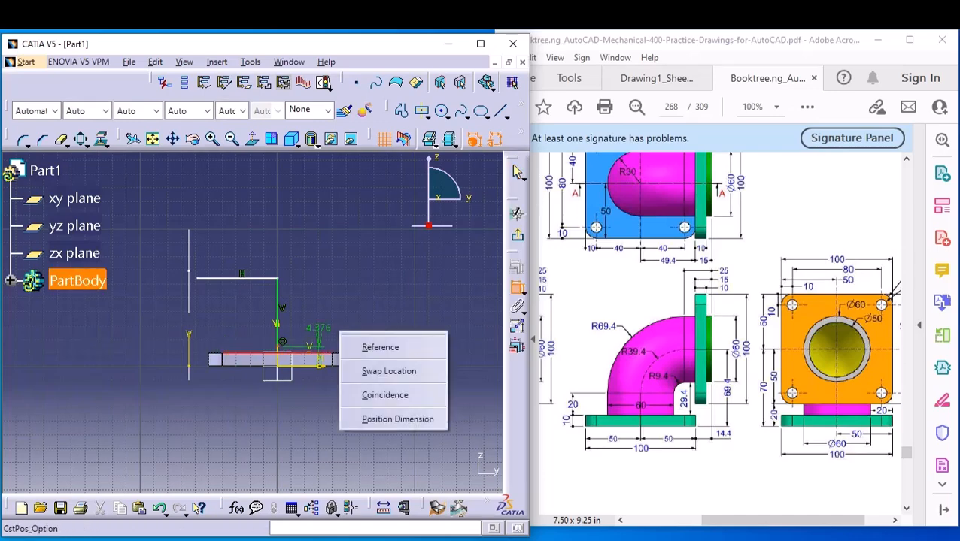
pyautogui.click(385, 394)
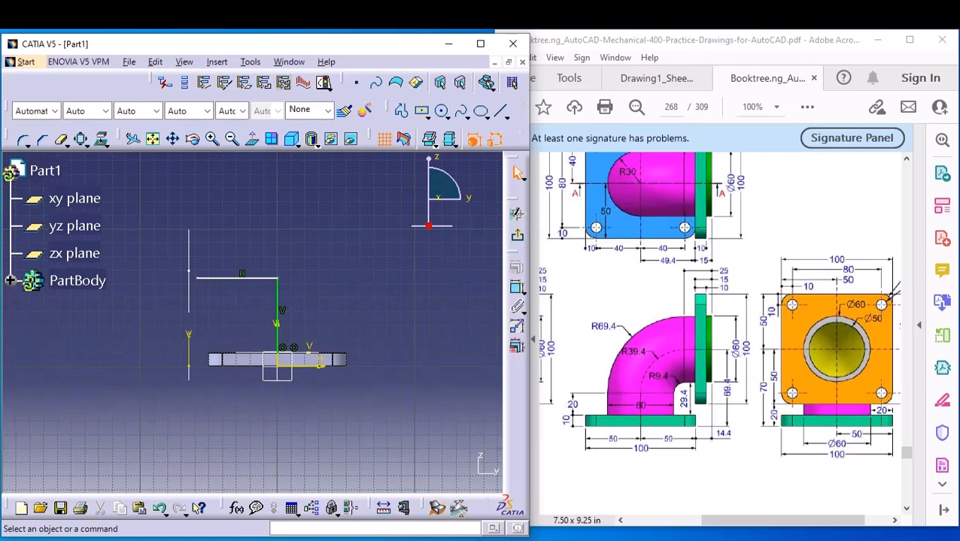
# Dimension the height of the horizontal line's free end above the horizontal axis and set it to 69.74 mm.
pyautogui.moveTo(277, 278); pyautogui.dragTo(288, 292, button='middle')
pyautogui.click(287, 294)
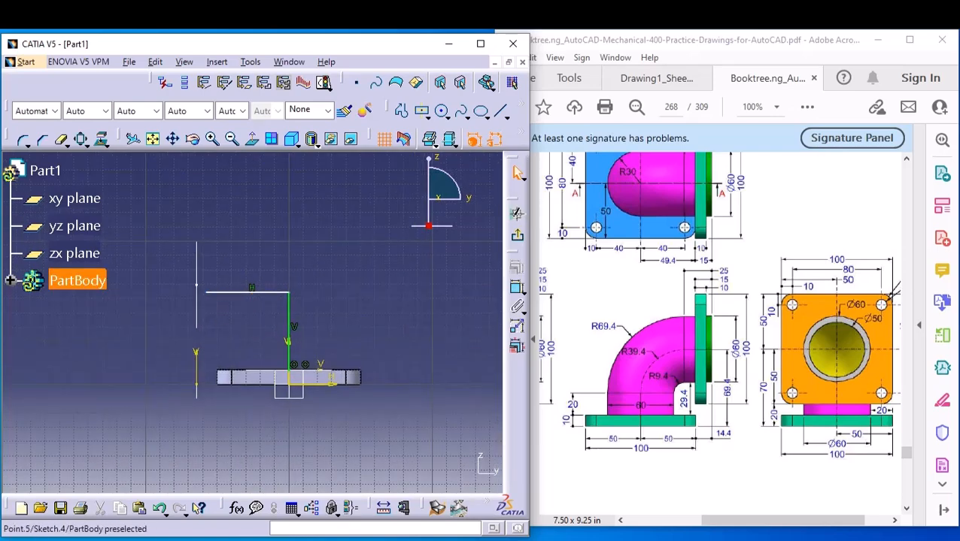
pyautogui.click(204, 292)
pyautogui.click(517, 288)
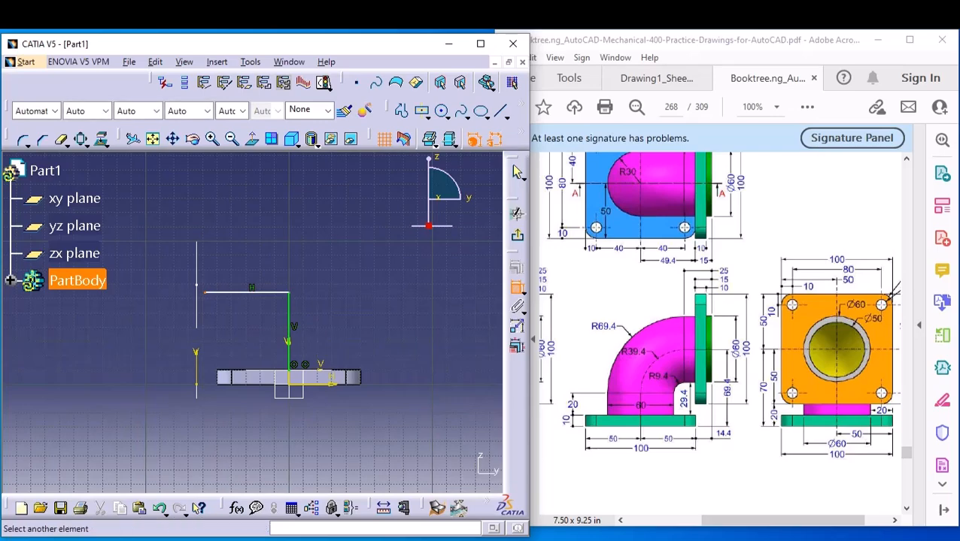
pyautogui.click(257, 385)
pyautogui.click(141, 364)
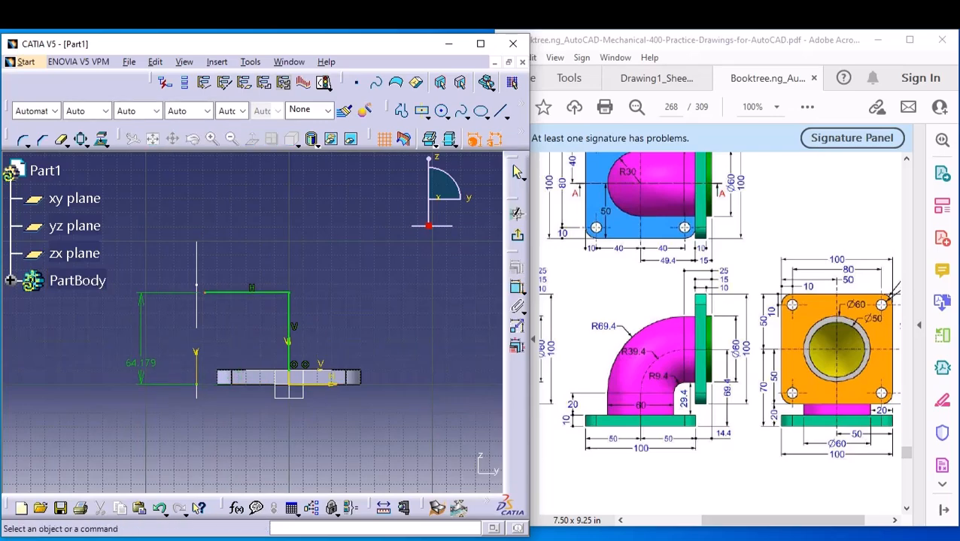
pyautogui.doubleClick(140, 363)
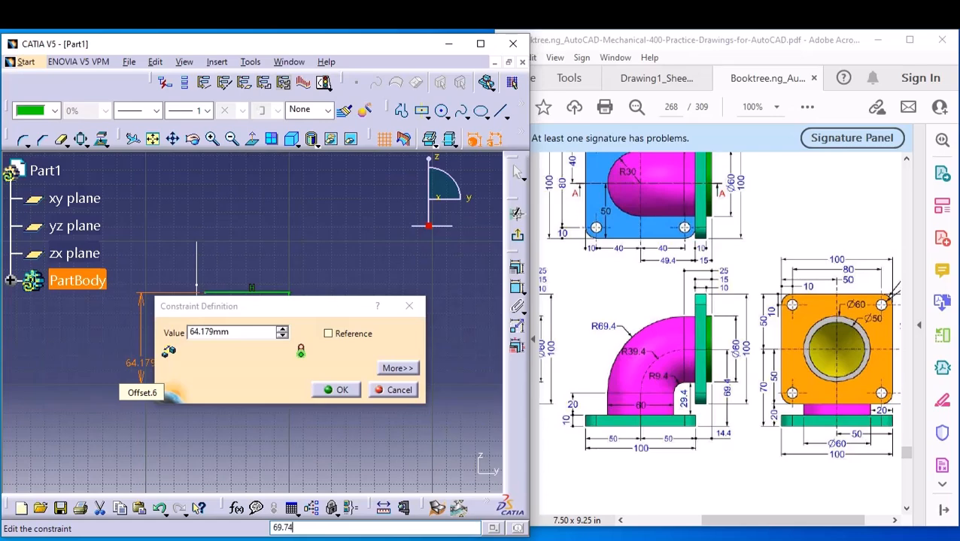
pyautogui.press('Return')
pyautogui.press('Return')
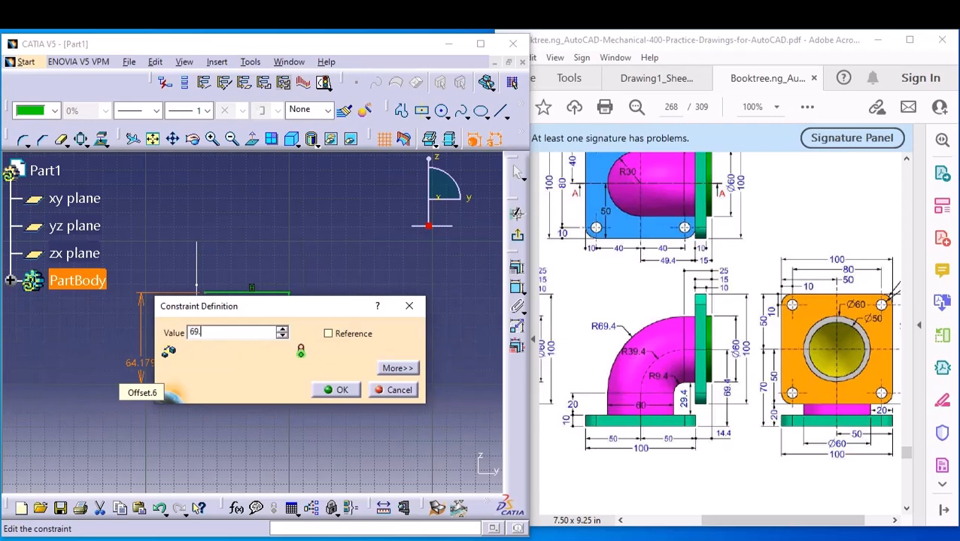
pyautogui.press('Return')
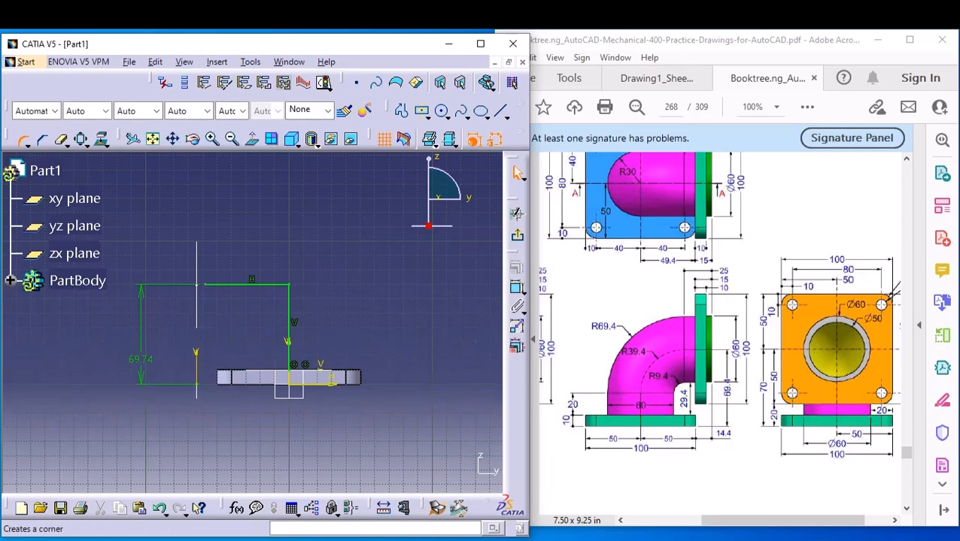
# Round the corner between the horizontal and vertical lines and set its radius to 39.4 mm.
pyautogui.click(23, 140)
pyautogui.click(264, 285)
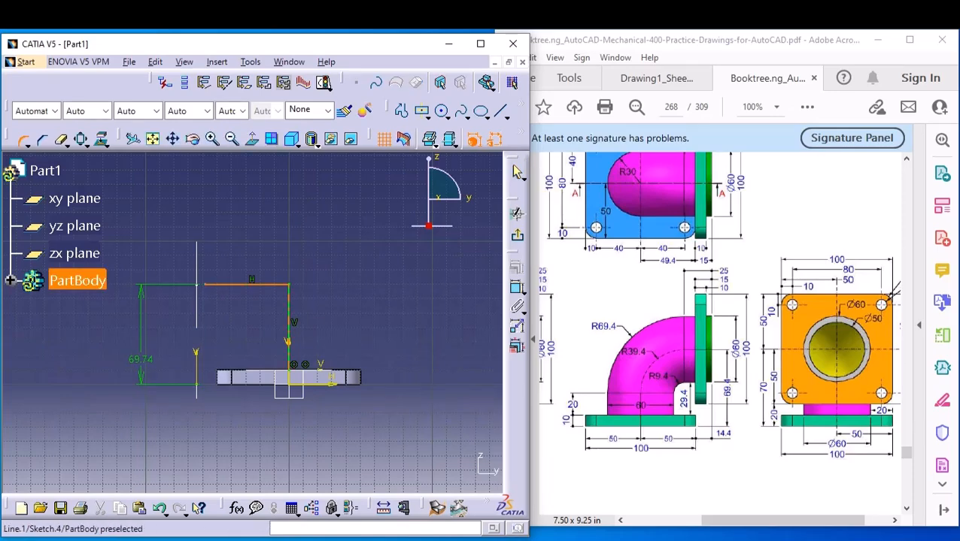
pyautogui.click(289, 309)
pyautogui.click(273, 300)
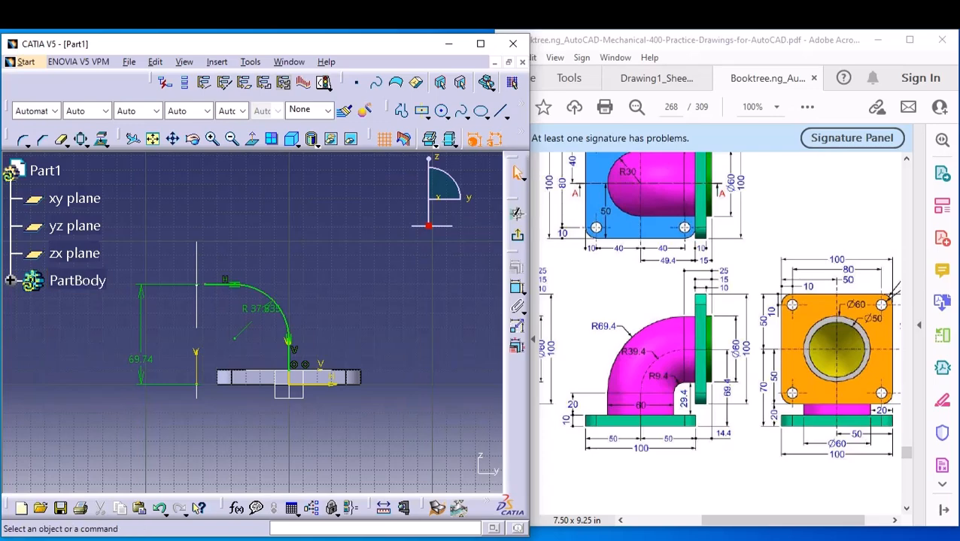
pyautogui.doubleClick(261, 309)
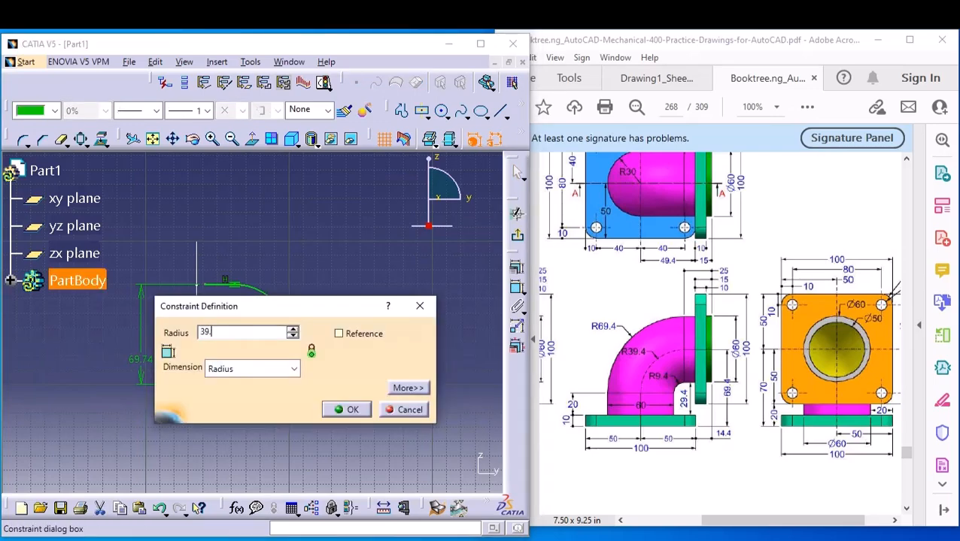
pyautogui.write('39.4')
pyautogui.press('Return')
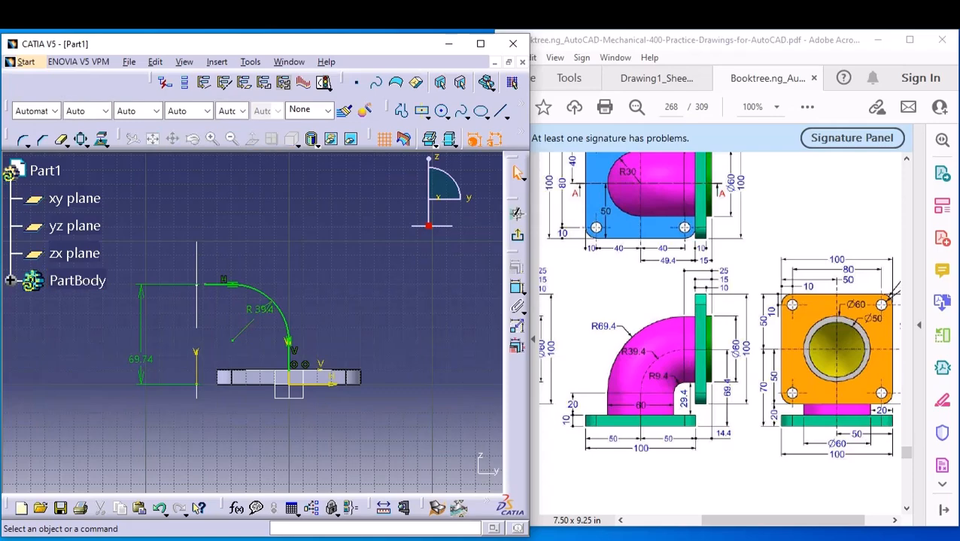
# Make the horizontal line's free endpoint coincident with the circle on the offset plane.
pyautogui.click(204, 285)
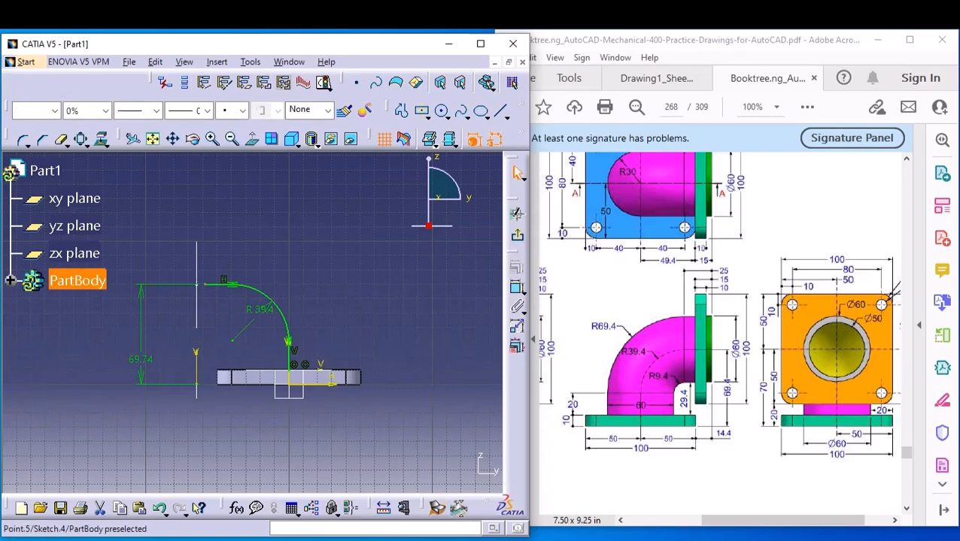
pyautogui.click(517, 288)
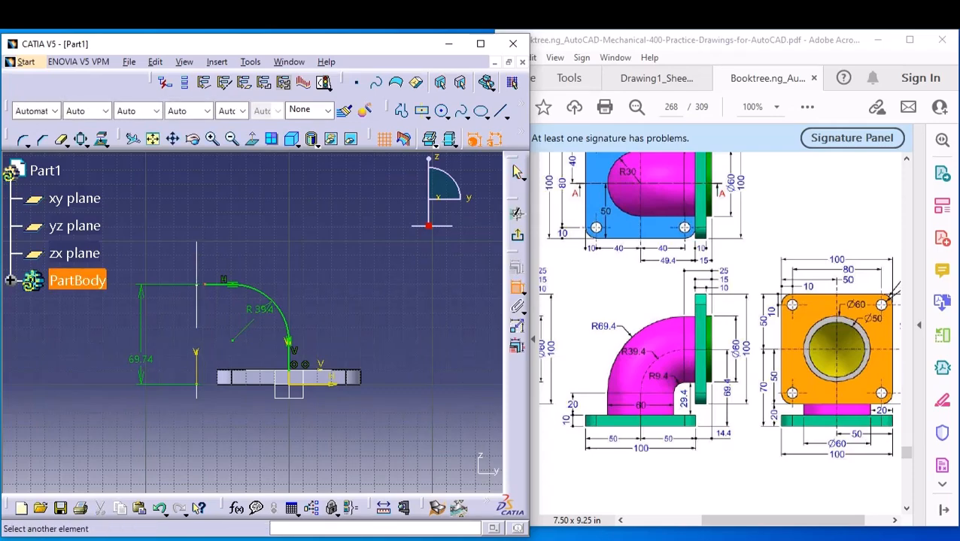
pyautogui.click(197, 249)
pyautogui.rightClick(213, 245)
pyautogui.click(257, 311)
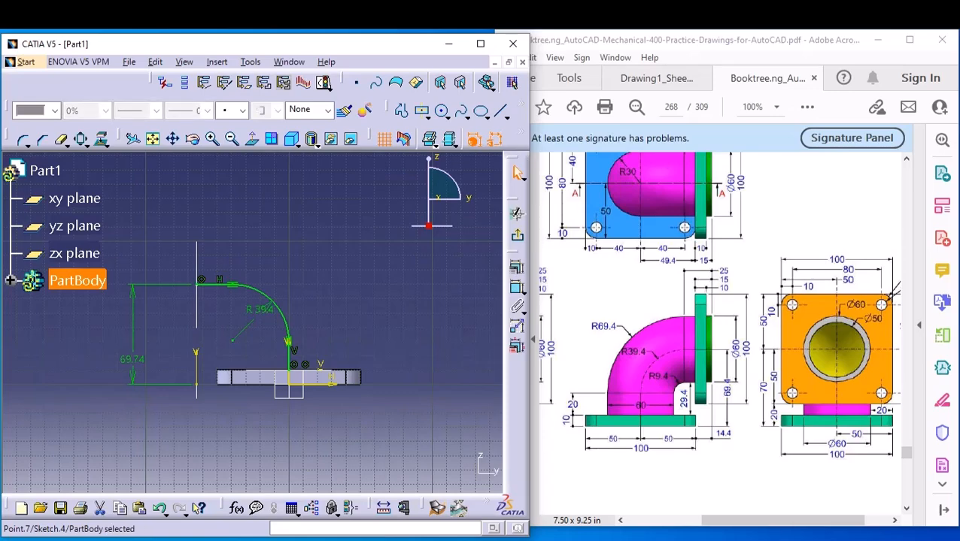
# Check the vertical line's length, and set the height dimension of the horizontal line's free end to 69.4 mm.
pyautogui.click(516, 288)
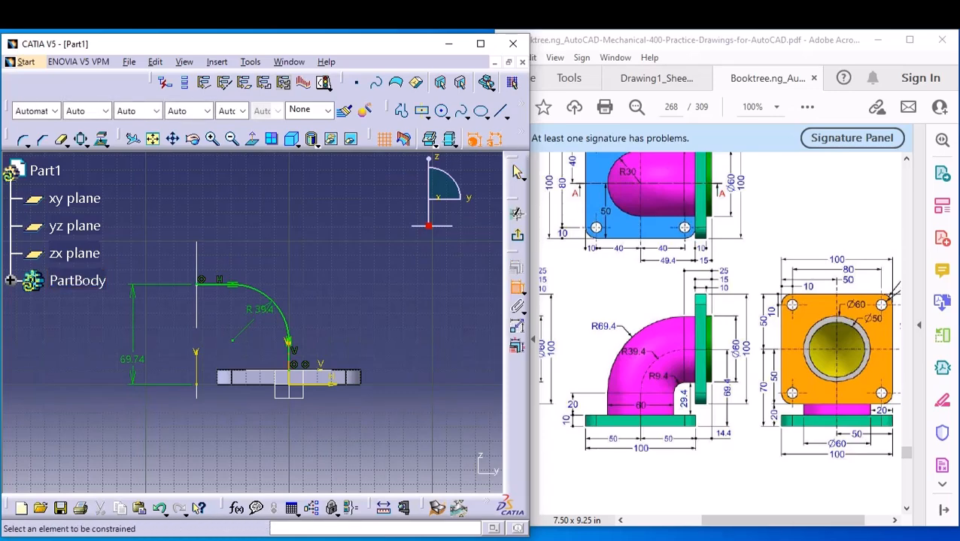
pyautogui.click(288, 339)
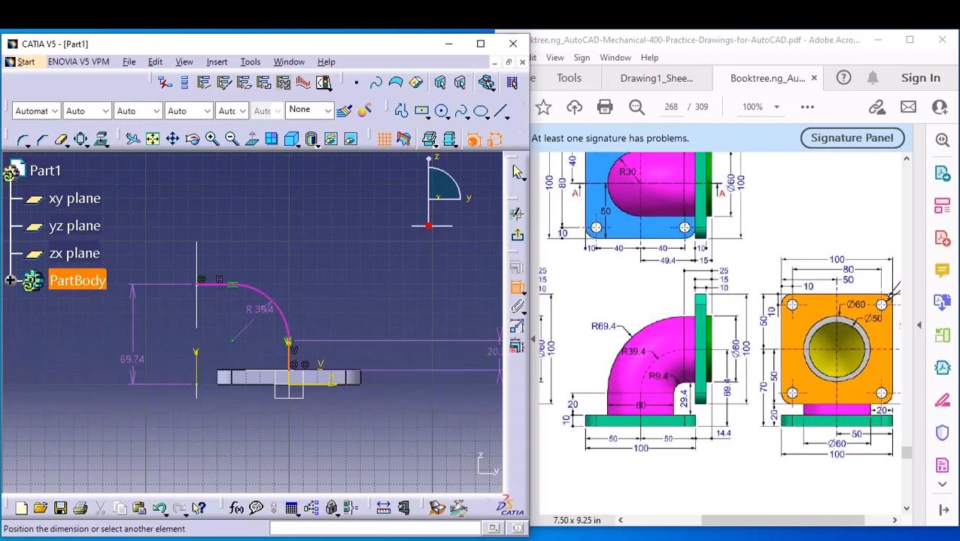
pyautogui.click(517, 288)
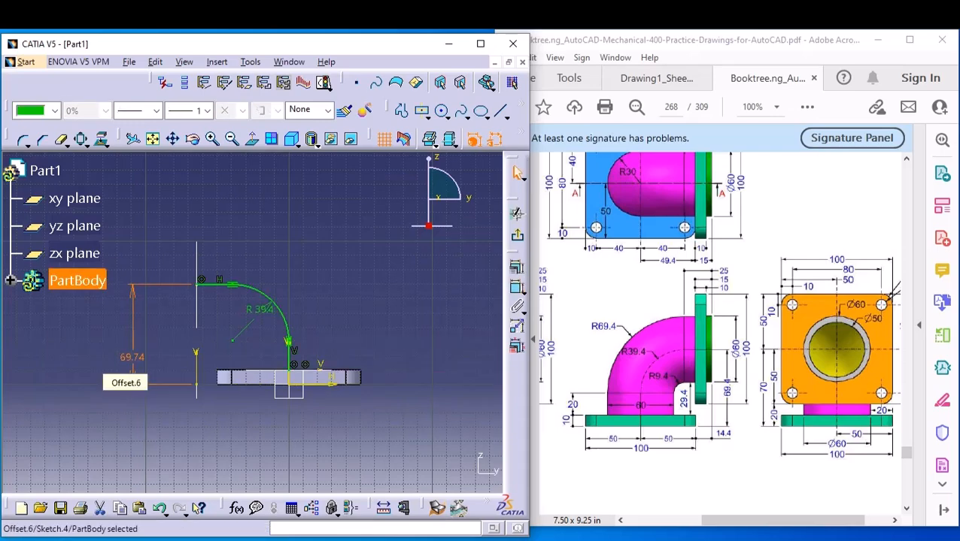
pyautogui.doubleClick(132, 368)
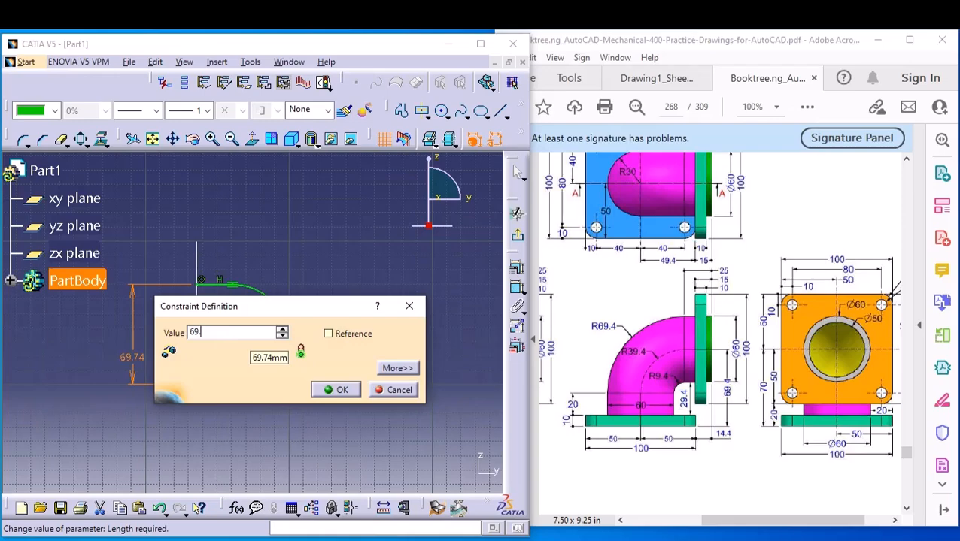
pyautogui.press('Return')
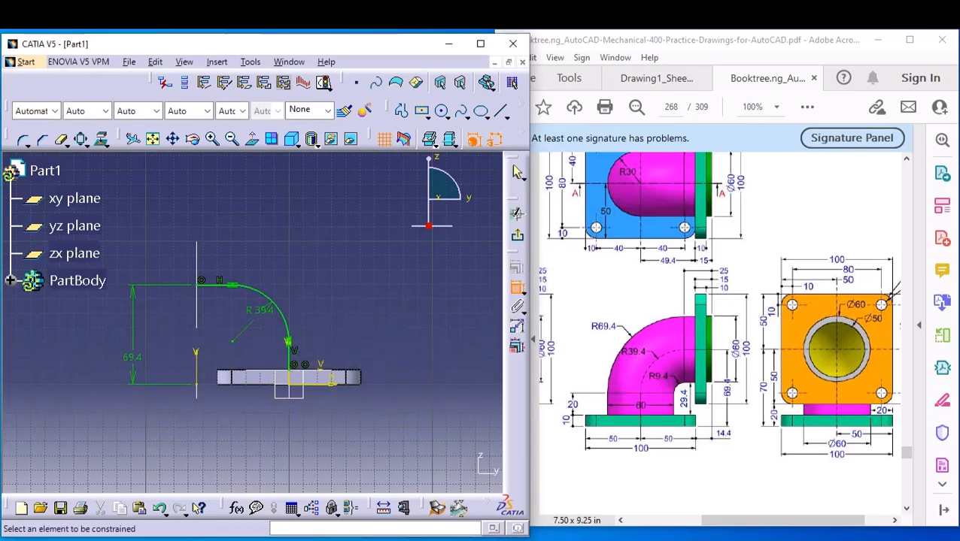
# Recheck the vertical line's length without adding a dimension, and exit the path sketch.
pyautogui.click(293, 334)
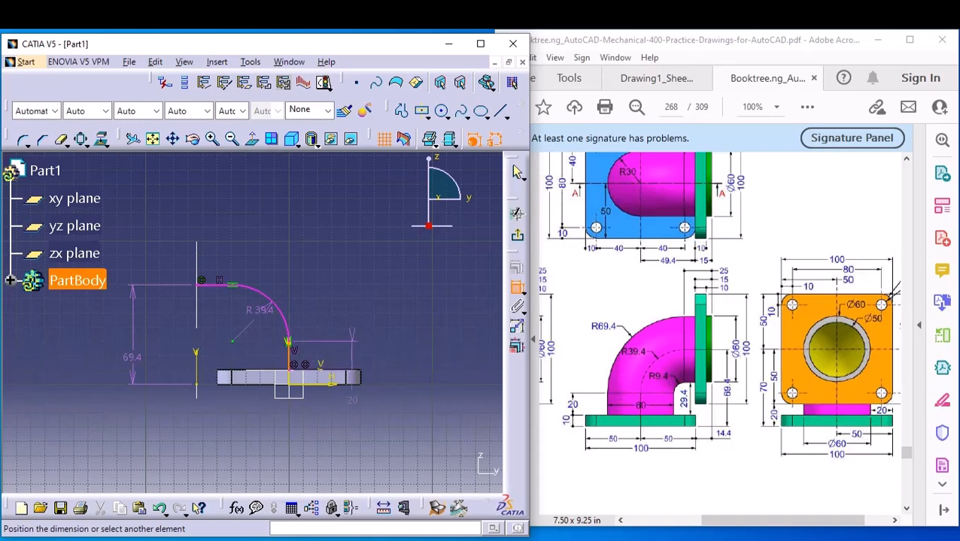
pyautogui.click(518, 288)
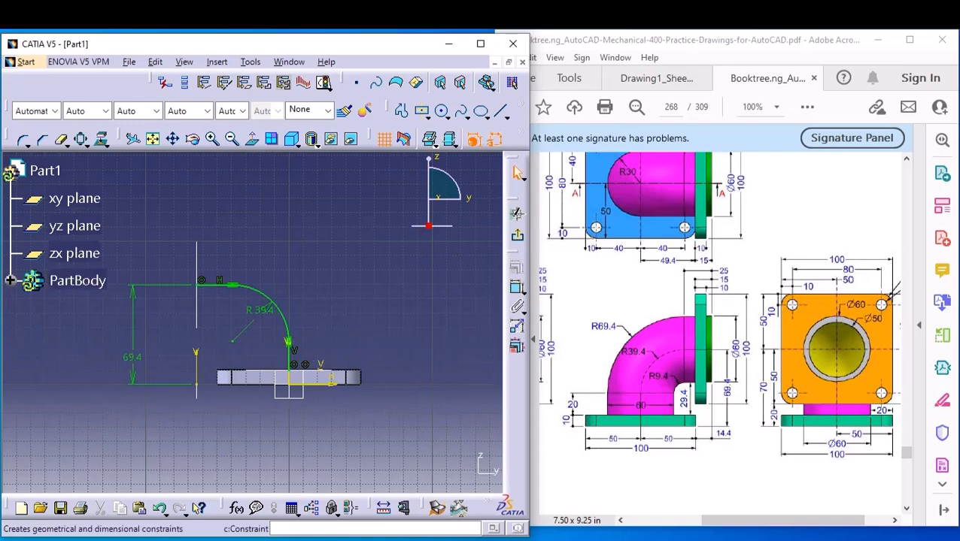
pyautogui.click(518, 173)
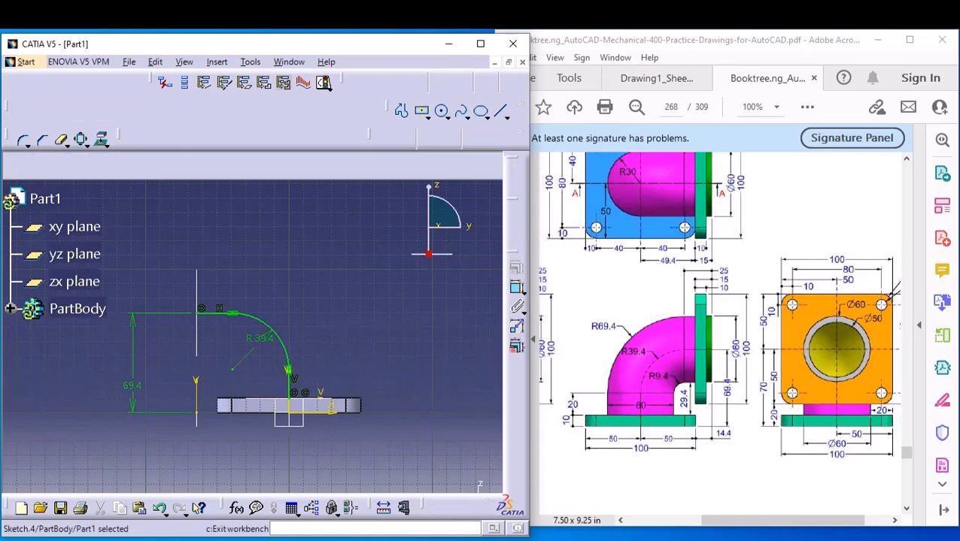
pyautogui.press('Escape')
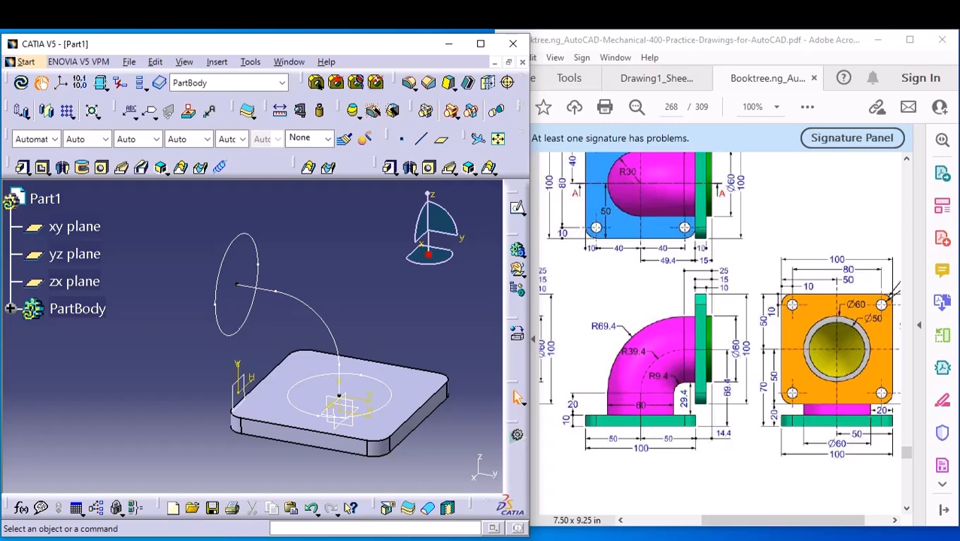
# Start a sketch on the yz plane and create its intersection points with the circle on the base plate.
pyautogui.click(75, 255)
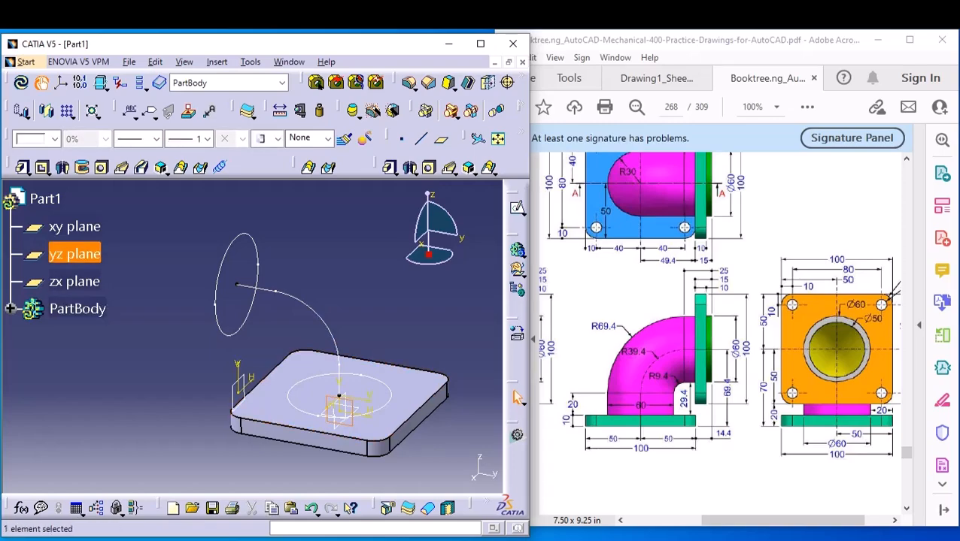
pyautogui.click(518, 208)
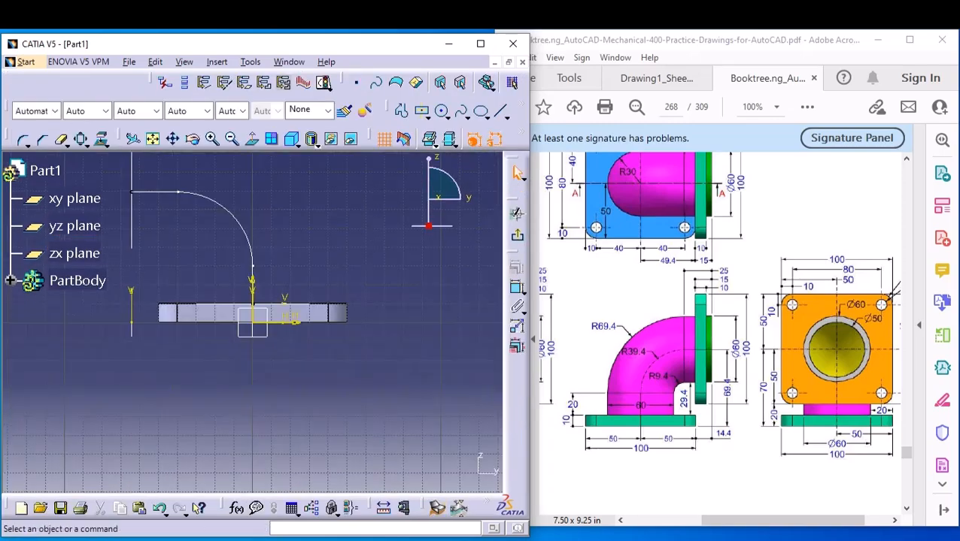
pyautogui.click(105, 144)
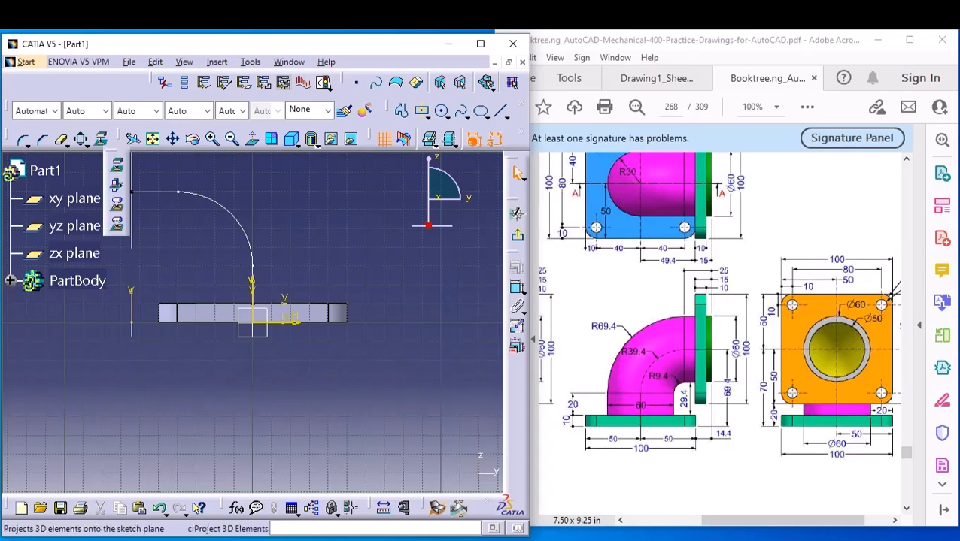
pyautogui.click(117, 185)
pyautogui.moveTo(278, 215); pyautogui.dragTo(289, 254, button='middle')
pyautogui.click(254, 316)
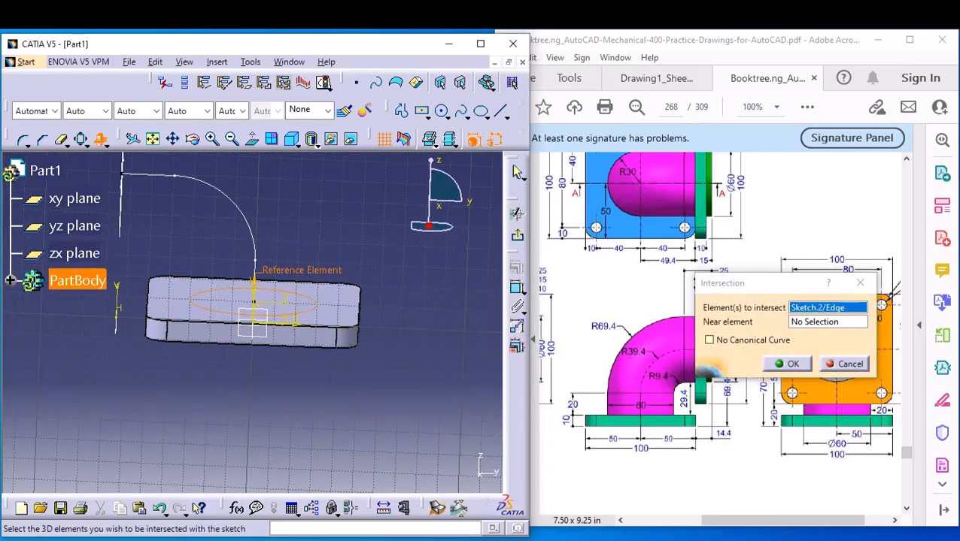
pyautogui.click(294, 323)
pyautogui.moveTo(294, 323); pyautogui.dragTo(363, 436, button='middle')
# Intersect the circle on the offset plane with the sketch plane and exit the sketch.
pyautogui.click(101, 139)
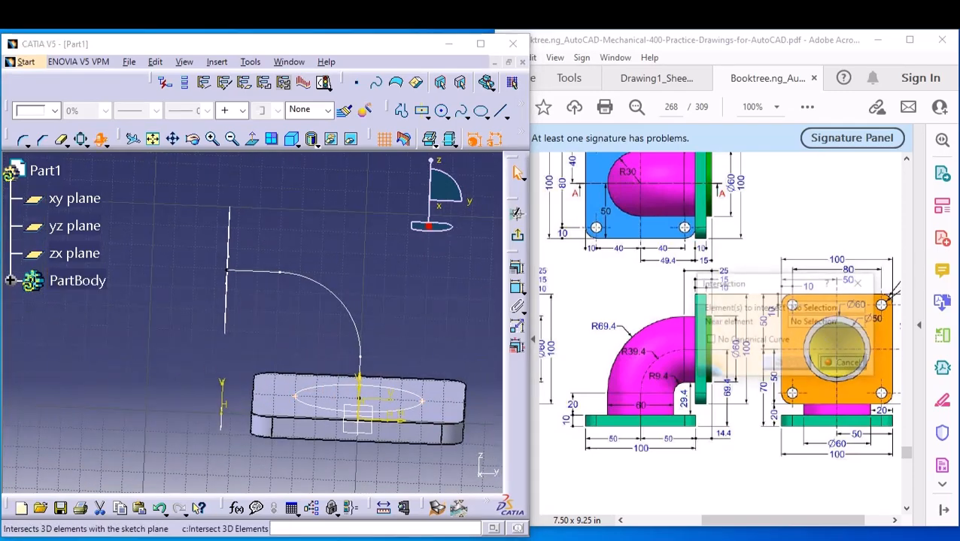
pyautogui.click(228, 265)
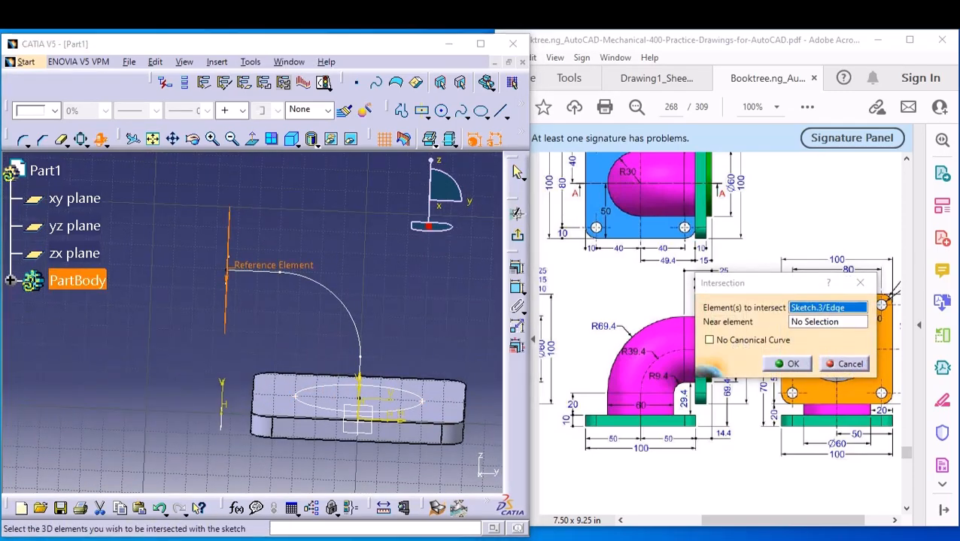
pyautogui.press('Return')
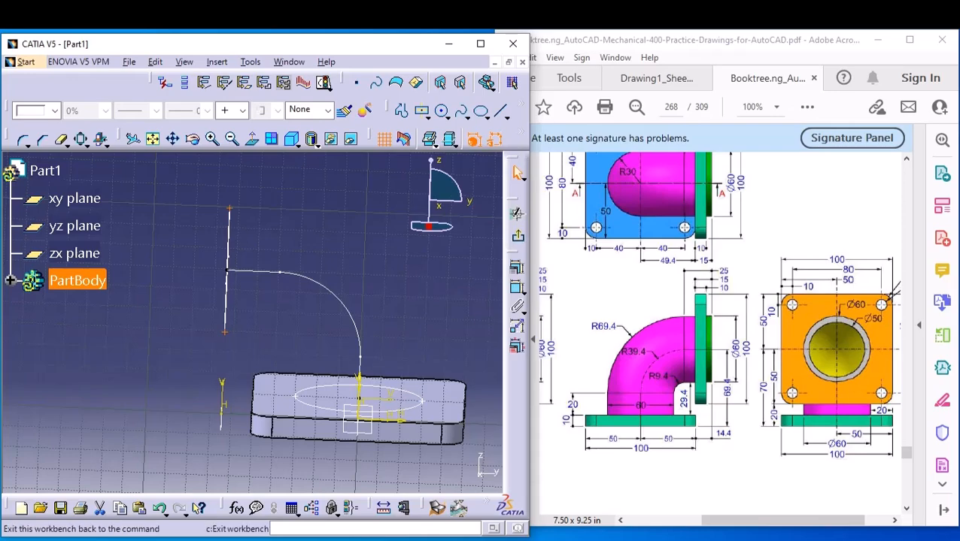
pyautogui.click(518, 173)
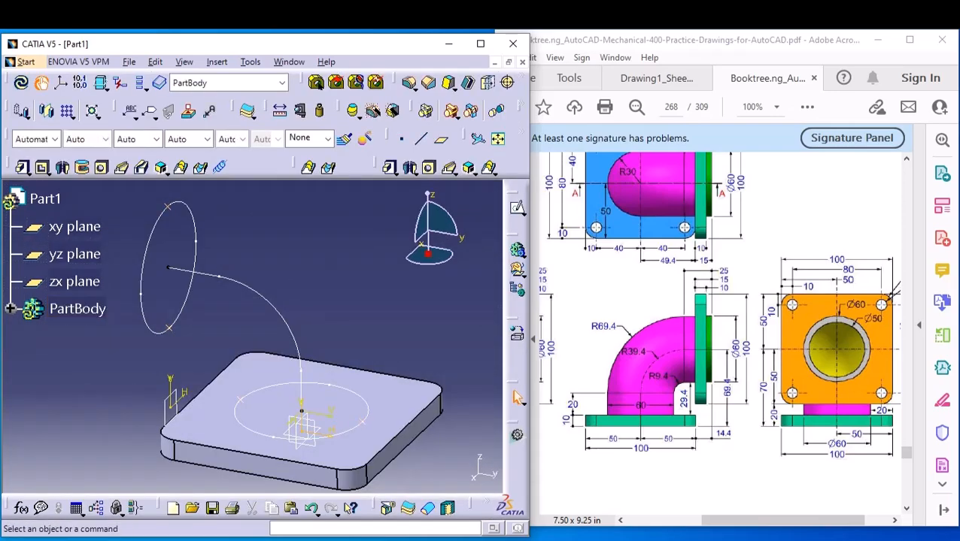
# Start a multi-sections solid from the base circle and the offset-plane circle, replacing the second section's closing point with its upper intersection point.
pyautogui.click(517, 399)
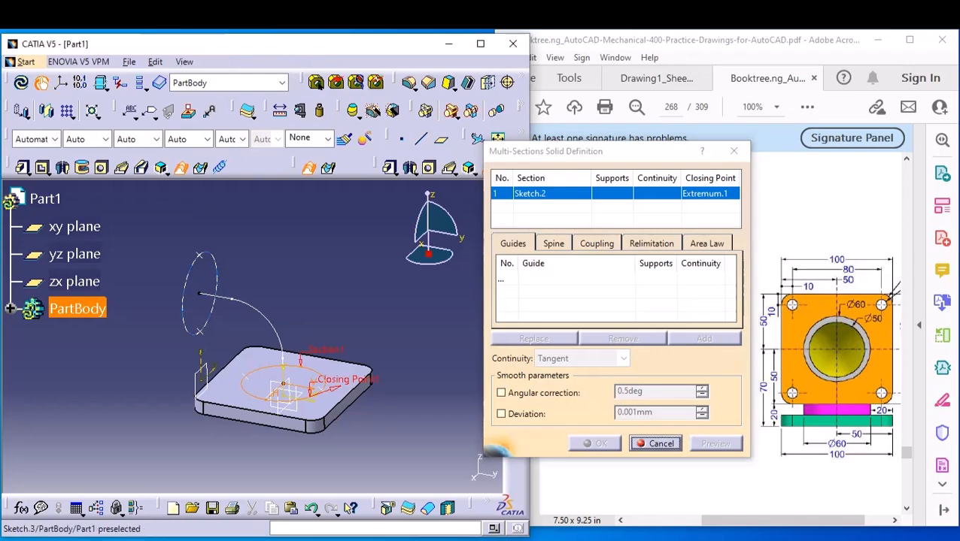
pyautogui.click(183, 297)
pyautogui.rightClick(241, 250)
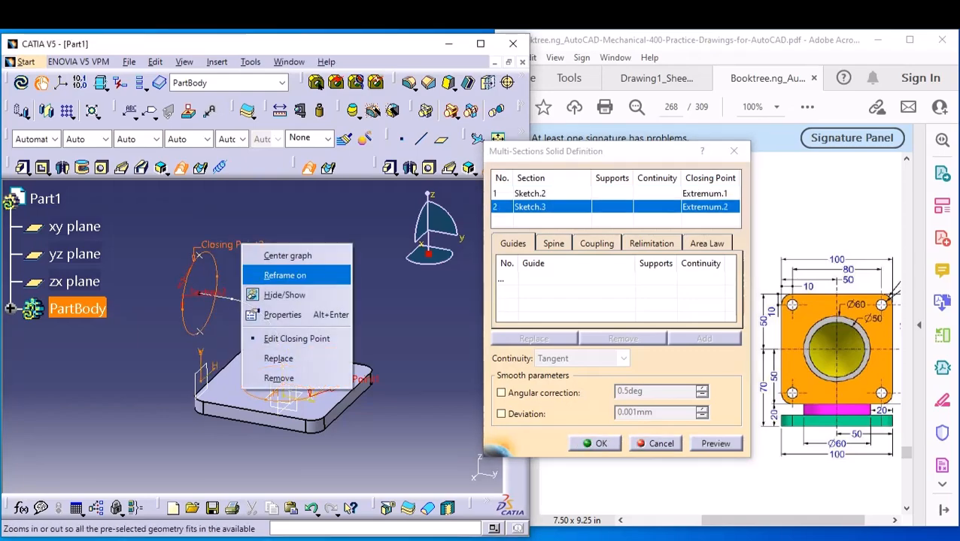
pyautogui.click(273, 357)
pyautogui.click(199, 256)
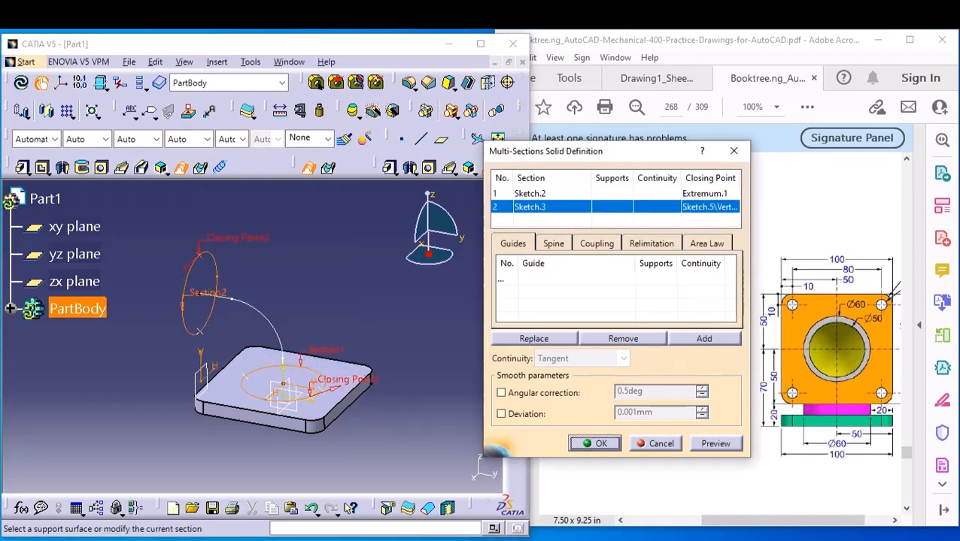
# Replace the base circle's closing point with the intersection point on its edge nearest the default closing point.
pyautogui.moveTo(283, 361); pyautogui.dragTo(281, 240, button='middle')
pyautogui.moveTo(376, 304); pyautogui.dragTo(241, 260, button='middle')
pyautogui.rightClick(301, 290)
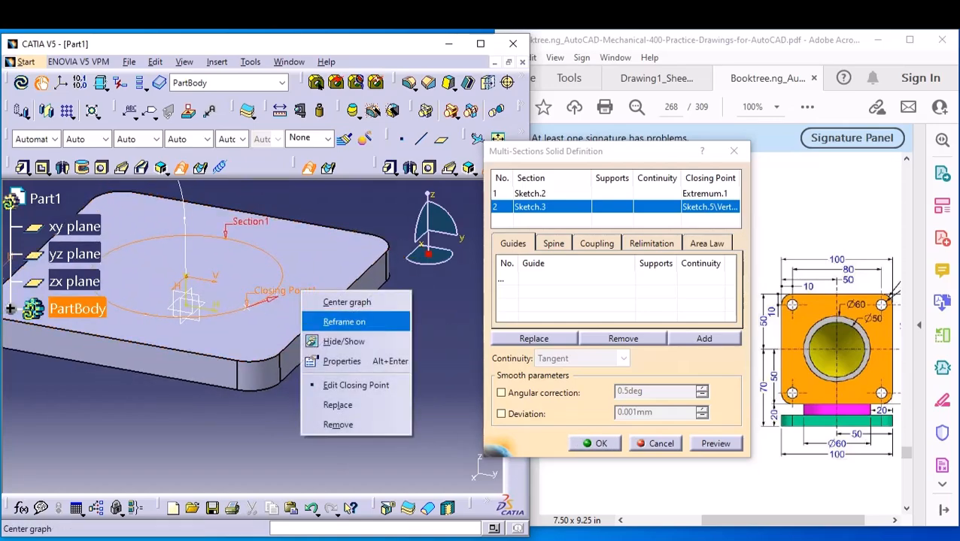
pyautogui.click(337, 404)
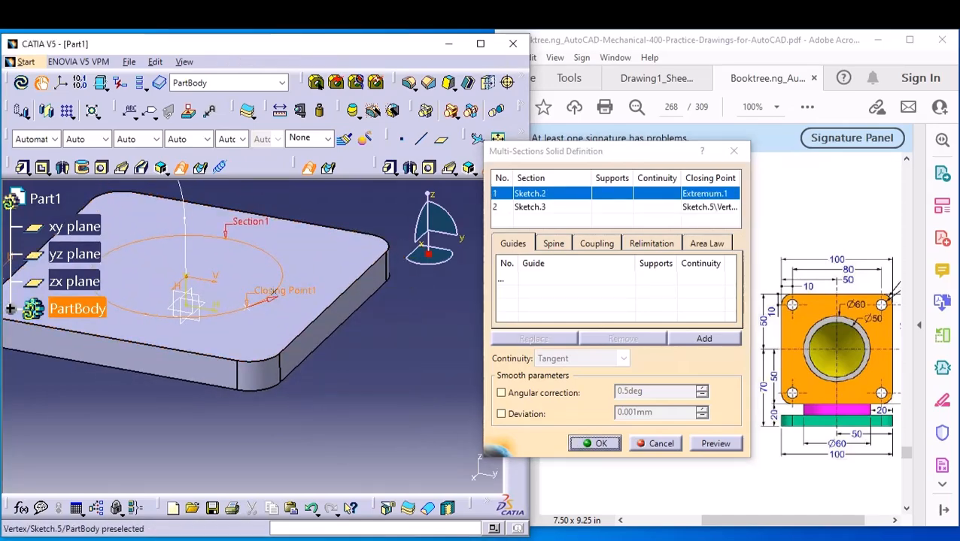
pyautogui.click(276, 283)
pyautogui.moveTo(276, 283); pyautogui.dragTo(306, 391, button='middle')
# Use the curved centreline path as the spine, preview the multi-sections solid and create it.
pyautogui.click(553, 243)
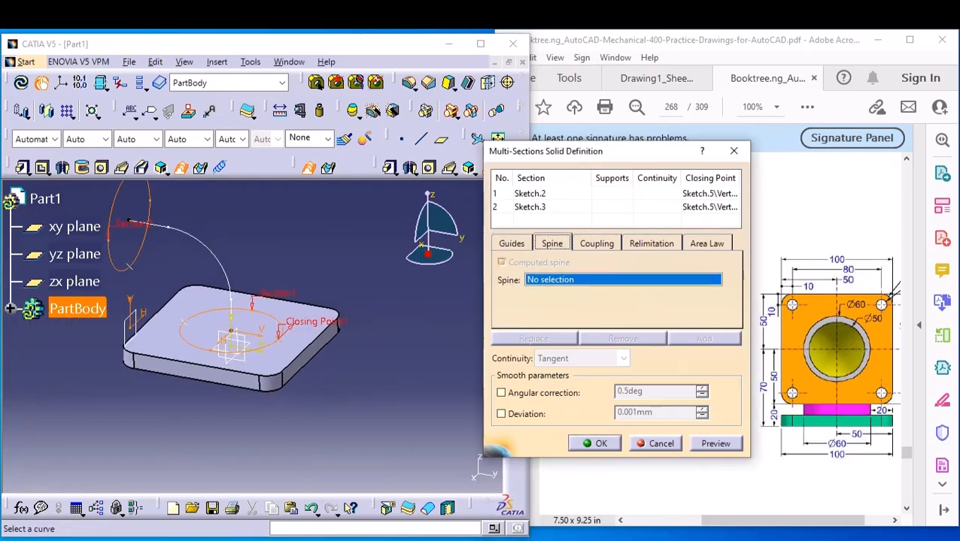
pyautogui.click(211, 249)
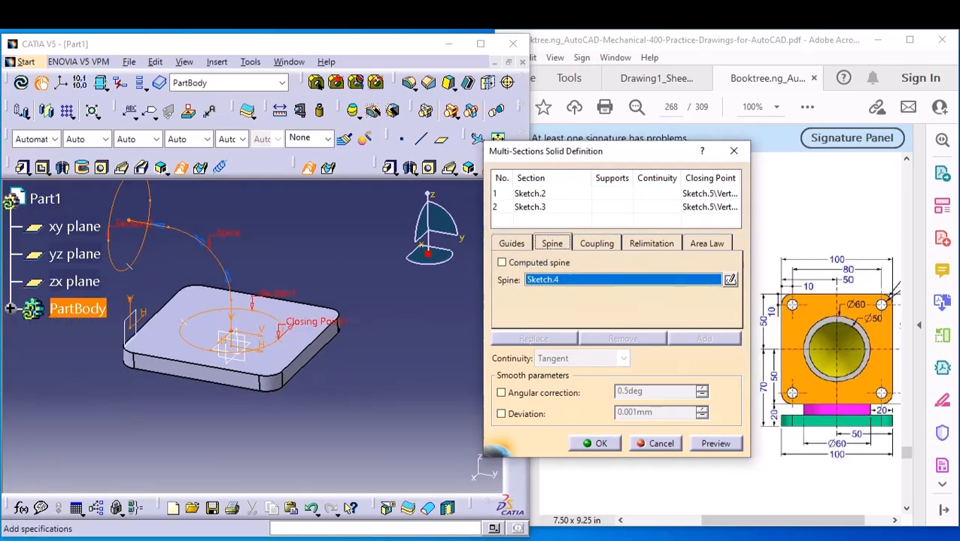
pyautogui.click(715, 443)
pyautogui.moveTo(289, 342); pyautogui.dragTo(303, 359, button='middle')
pyautogui.click(594, 444)
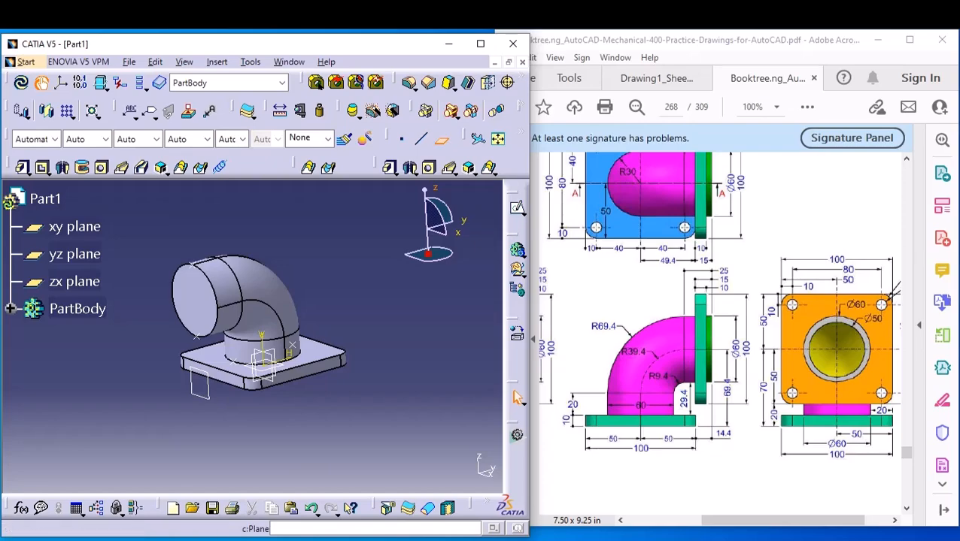
# Create a reference plane offset 5 mm from the elbow's circular end face.
pyautogui.click(247, 110)
pyautogui.click(196, 316)
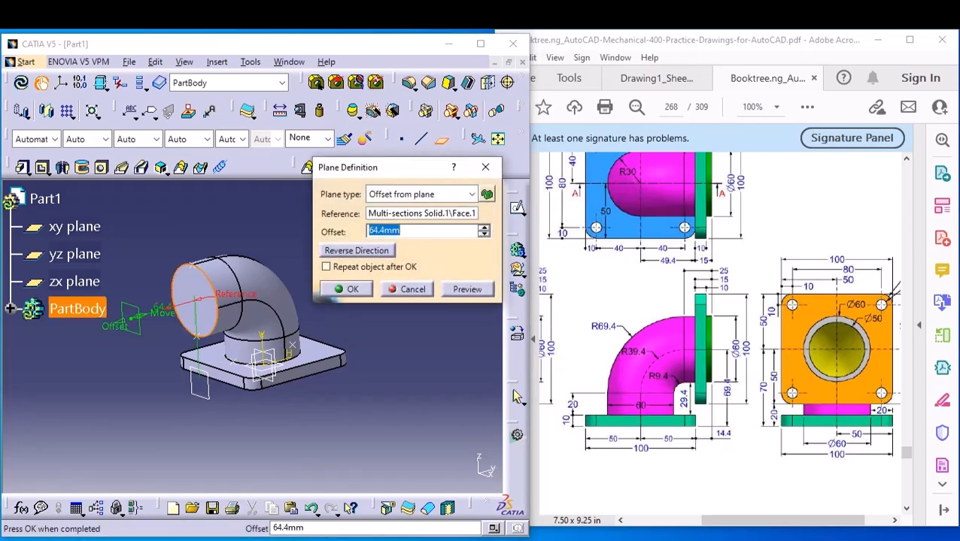
pyautogui.press('BackSpace')
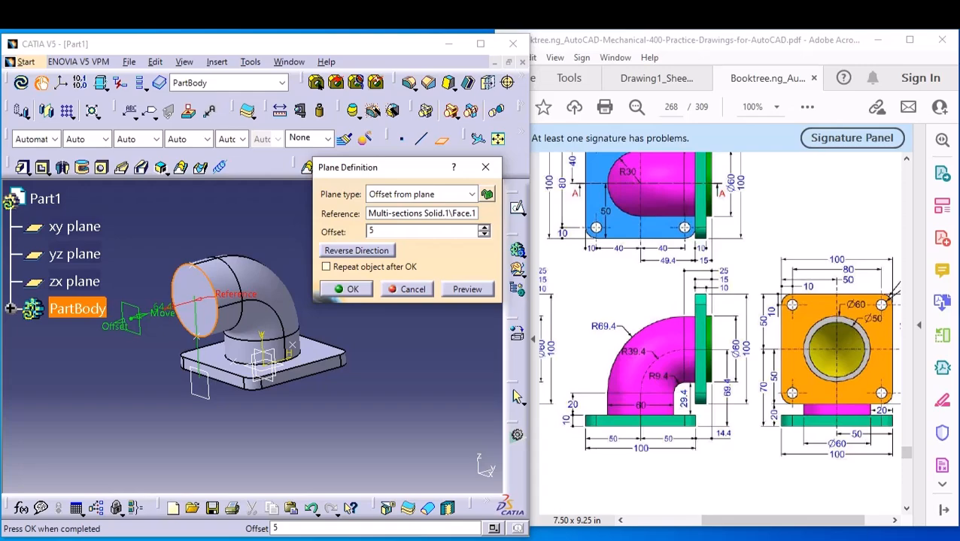
pyautogui.press('Tab')
pyautogui.press('Return')
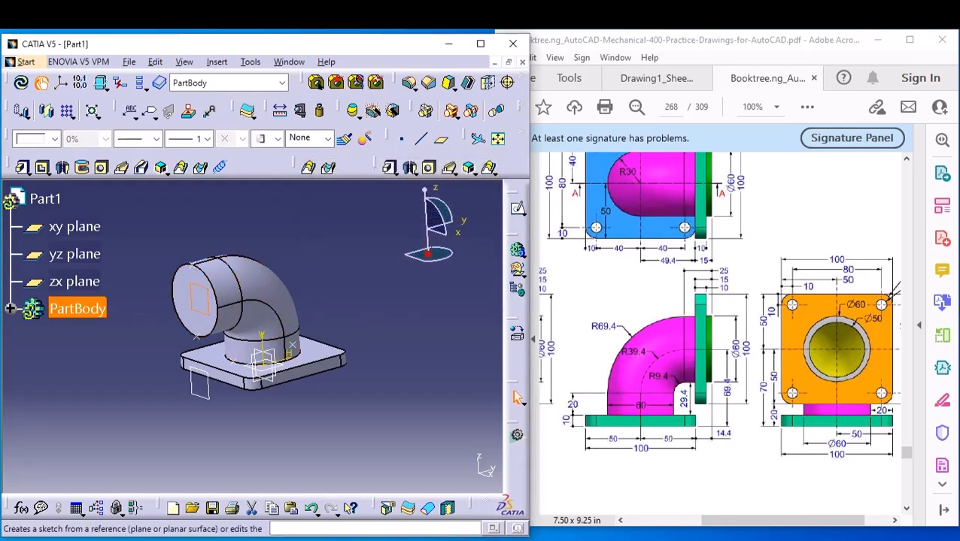
# Sketch a centred rectangle about 91 by 76 mm on the new plane, around the pipe's end centre, with the view flipped to face the pipe opening.
pyautogui.click(517, 208)
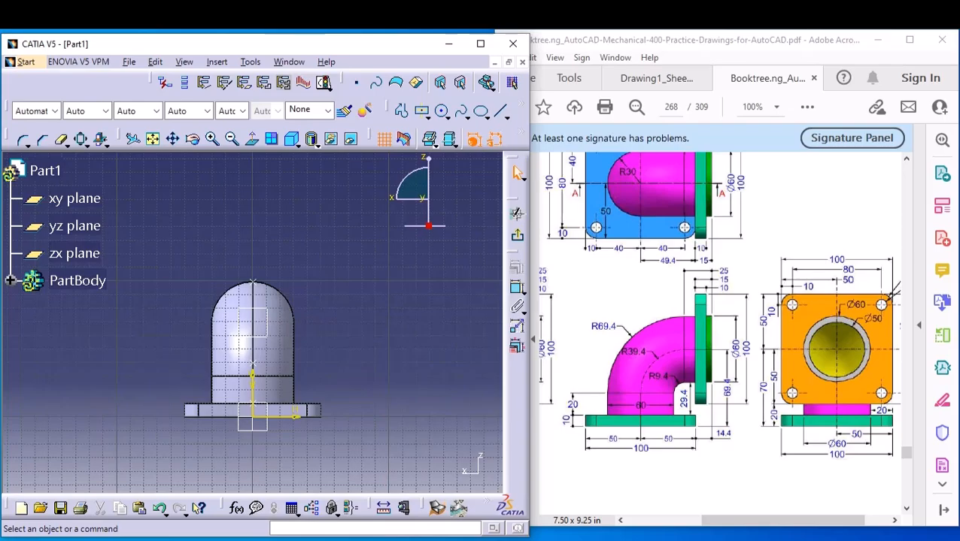
pyautogui.click(252, 138)
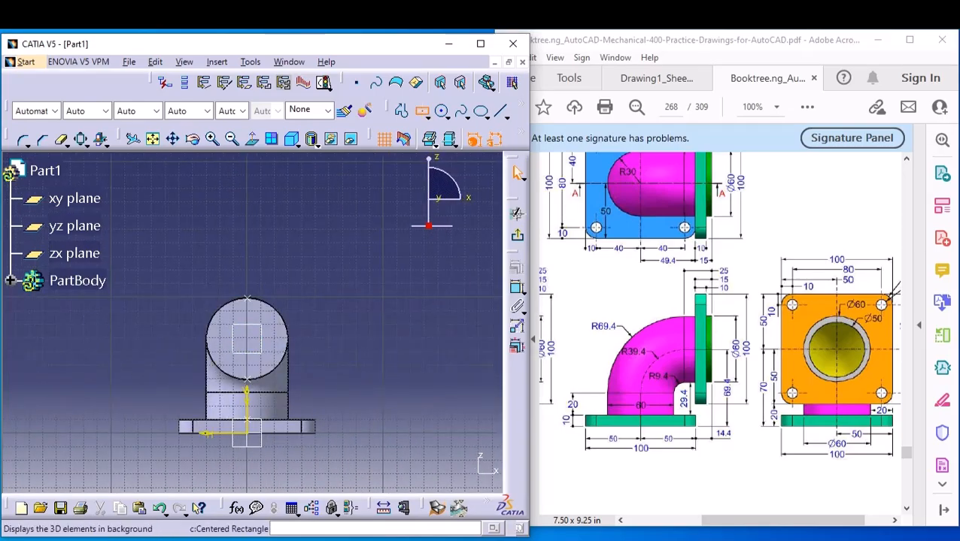
pyautogui.click(422, 112)
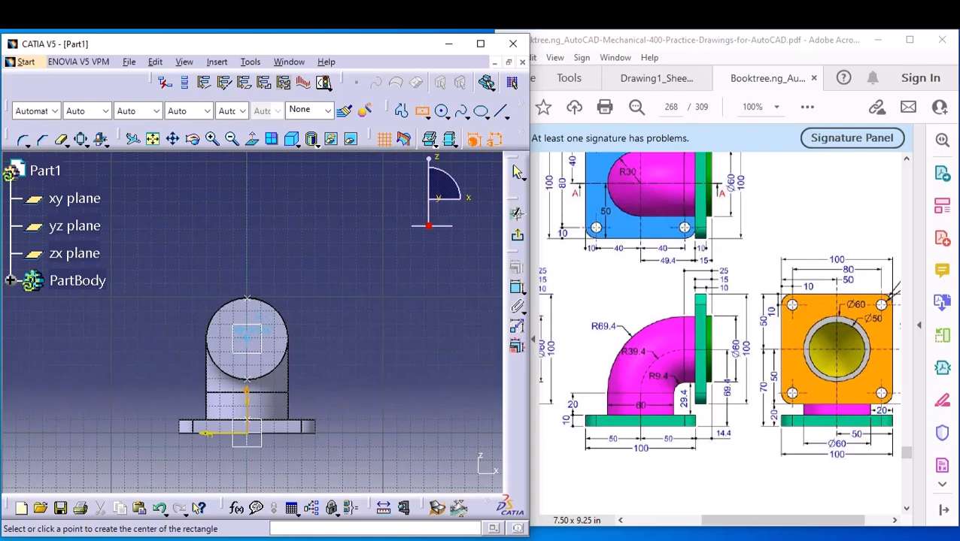
pyautogui.click(309, 286)
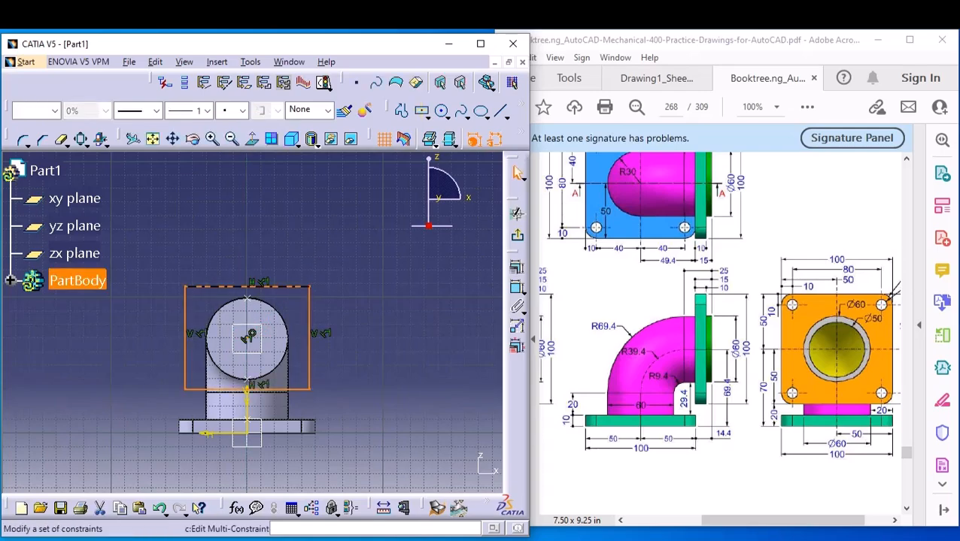
# Dimension the width and height of the flange rectangle and set both to 100 mm.
pyautogui.click(292, 287)
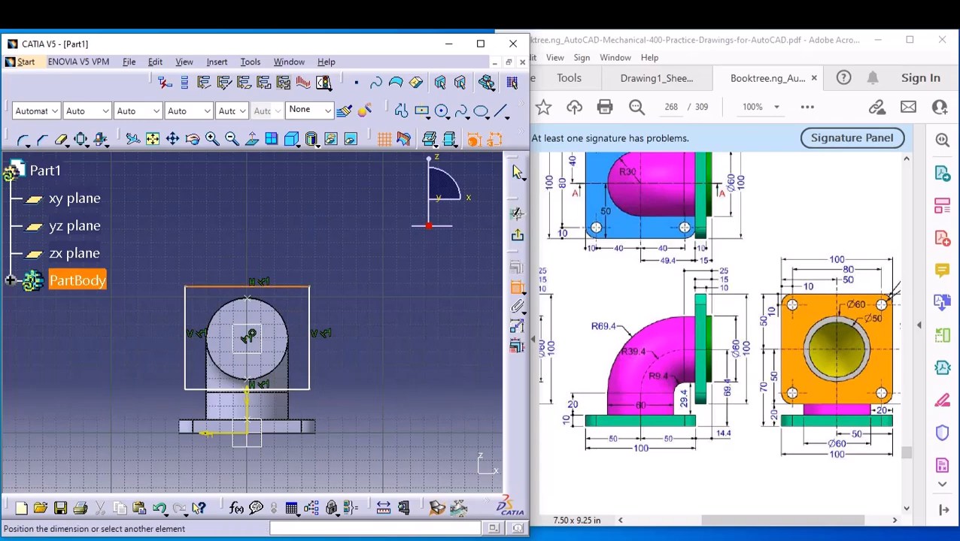
pyautogui.click(297, 246)
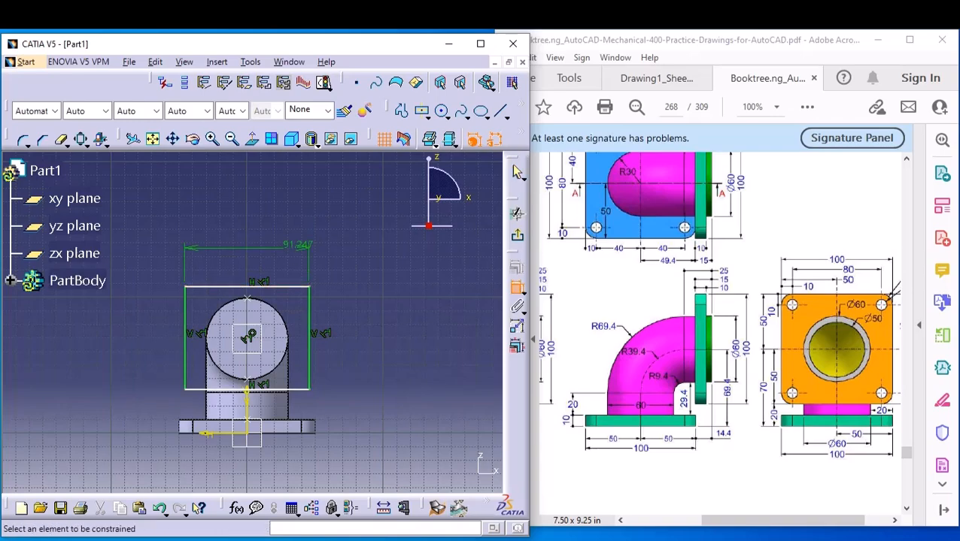
pyautogui.click(309, 319)
pyautogui.click(361, 320)
pyautogui.doubleClick(363, 320)
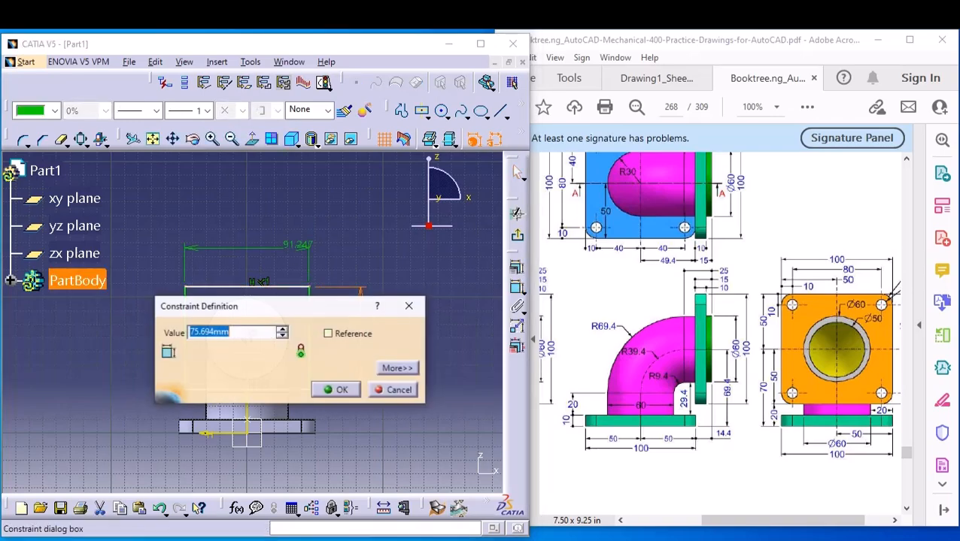
pyautogui.press('BackSpace')
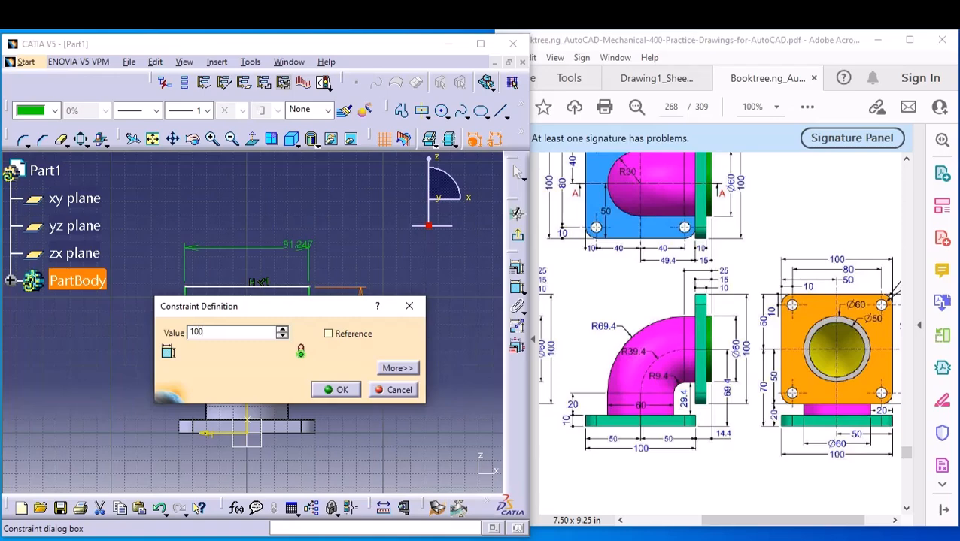
pyautogui.press('Return')
pyautogui.doubleClick(298, 229)
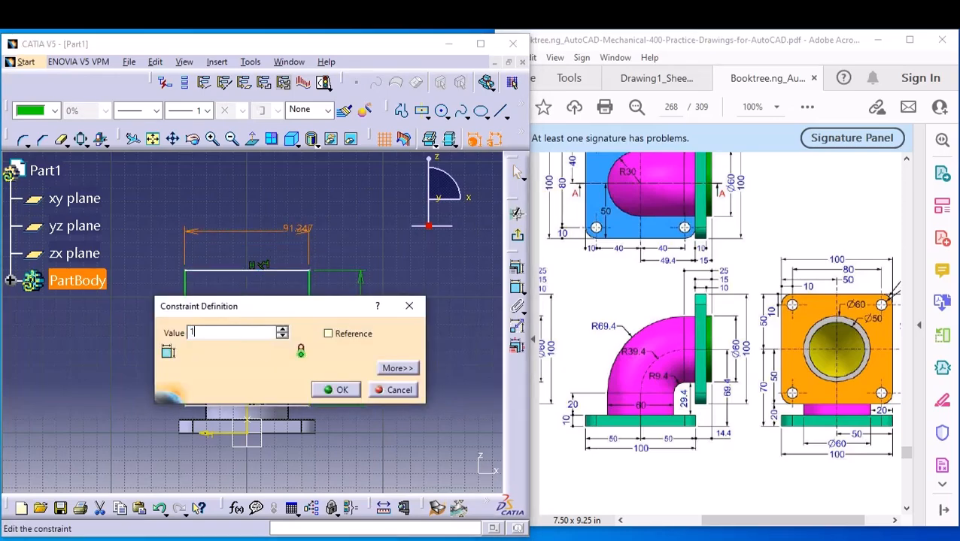
pyautogui.press('Return')
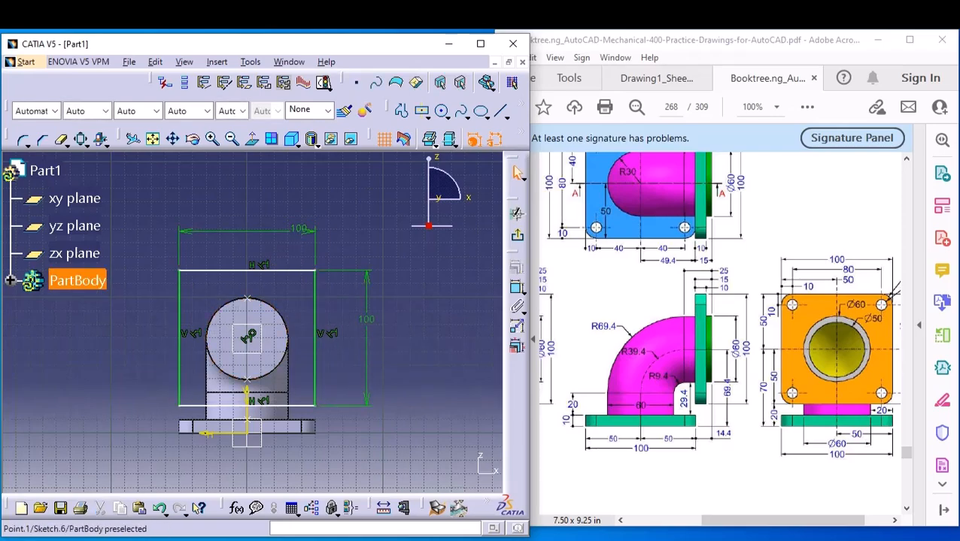
# Constrain the rectangle's centre point to be concentric with the pipe's circular end edge.
pyautogui.click(246, 339)
pyautogui.click(517, 289)
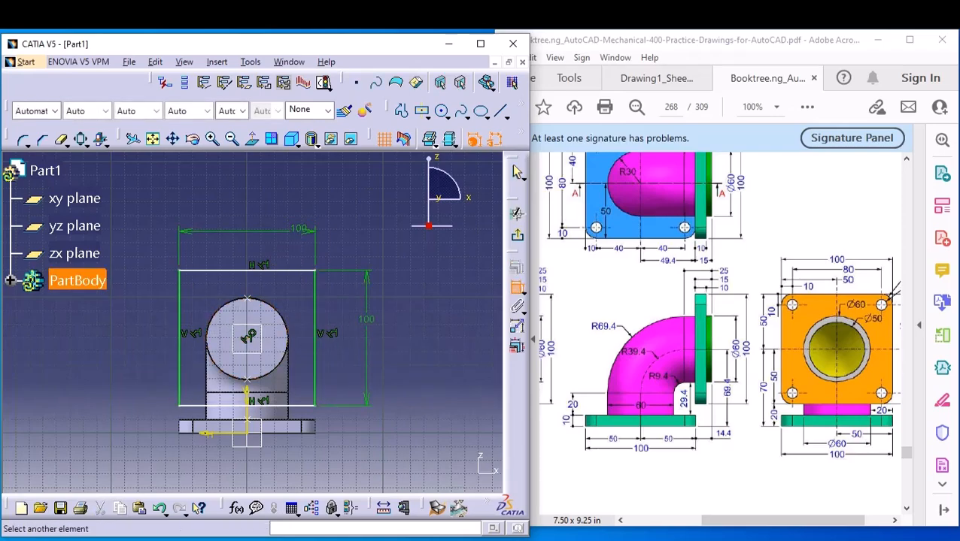
pyautogui.click(276, 310)
pyautogui.rightClick(287, 303)
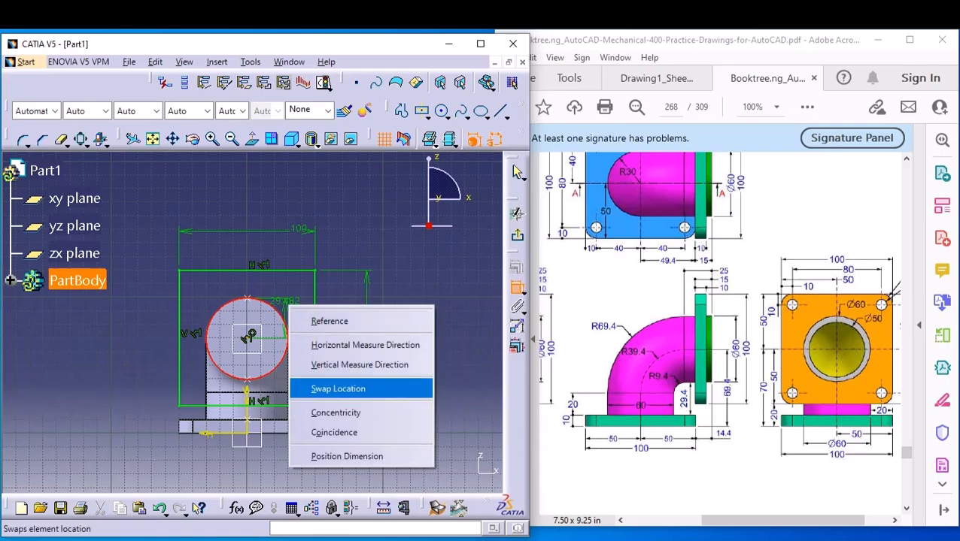
pyautogui.click(335, 413)
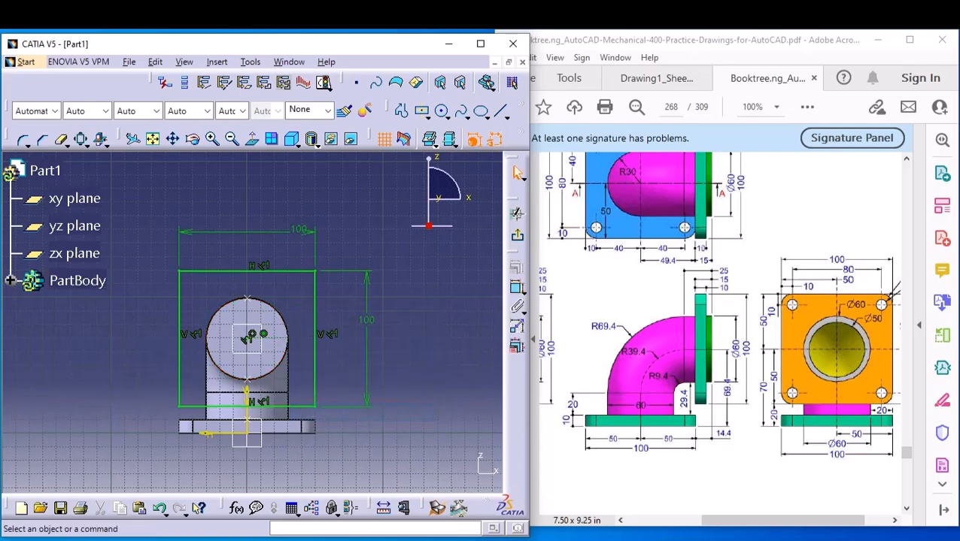
# Round all four corners of the flange square together and set their radius to 10 mm.
pyautogui.hotkey('ctrl', 'a')
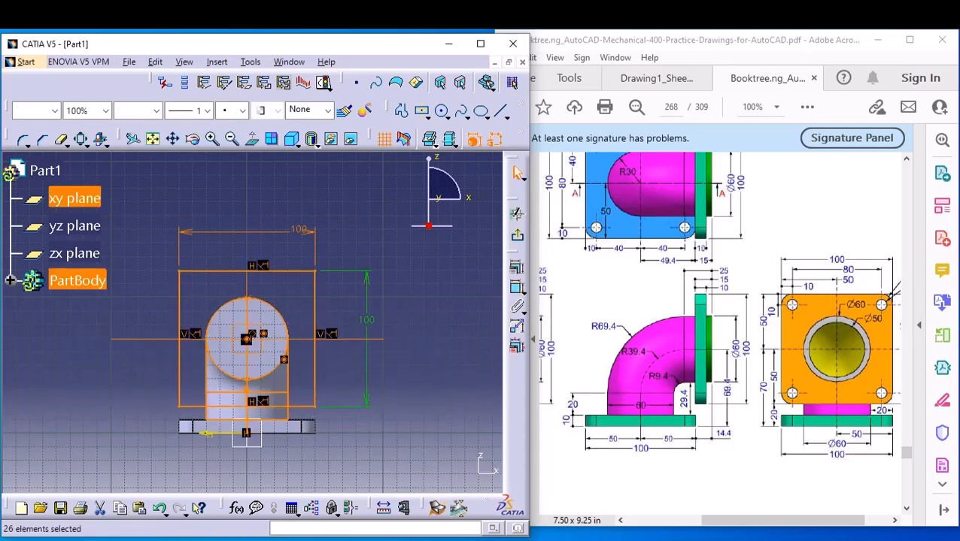
pyautogui.click(24, 140)
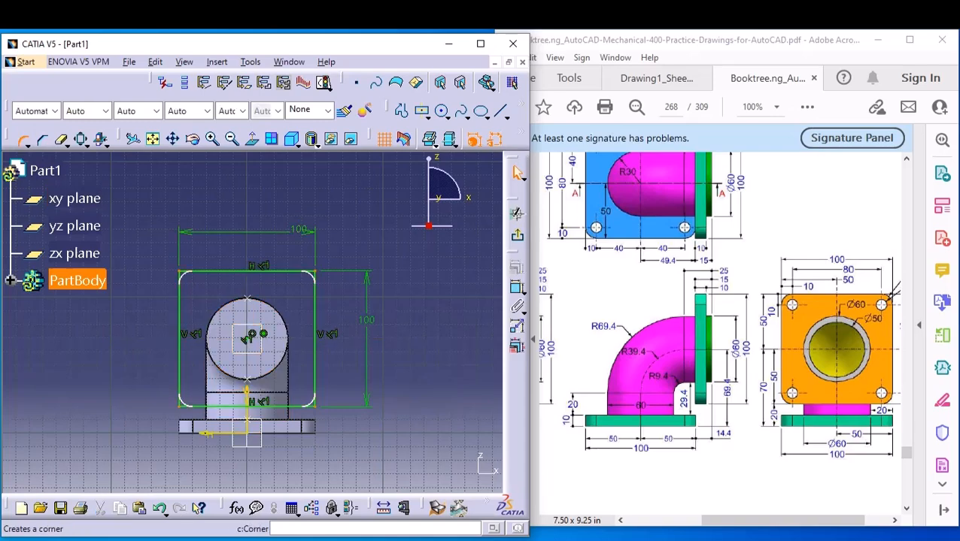
pyautogui.press('Tab')
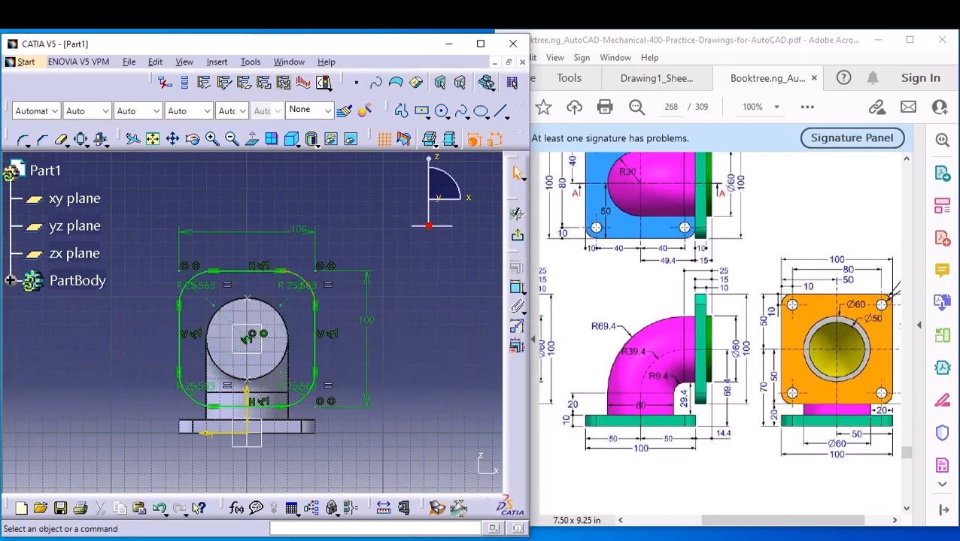
pyautogui.doubleClick(297, 286)
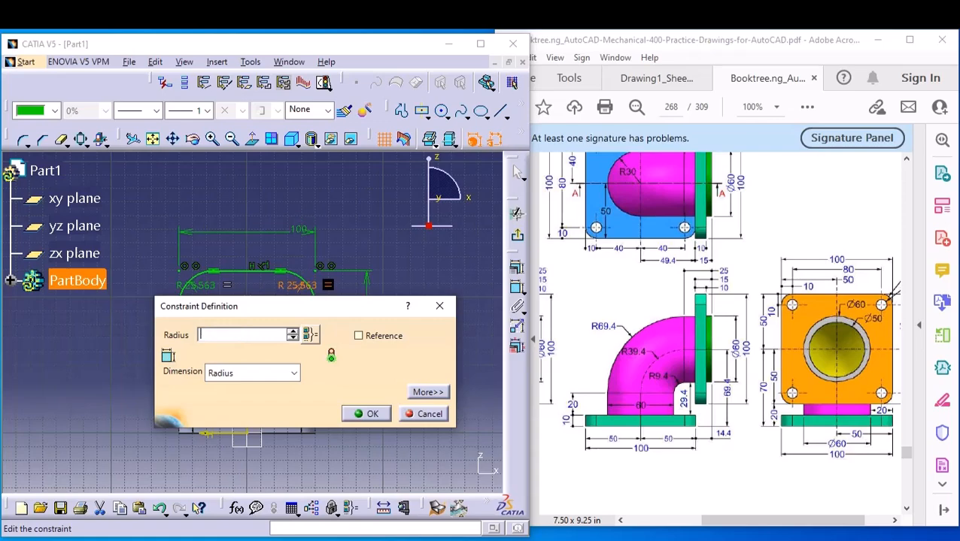
pyautogui.write('10')
pyautogui.press('Return')
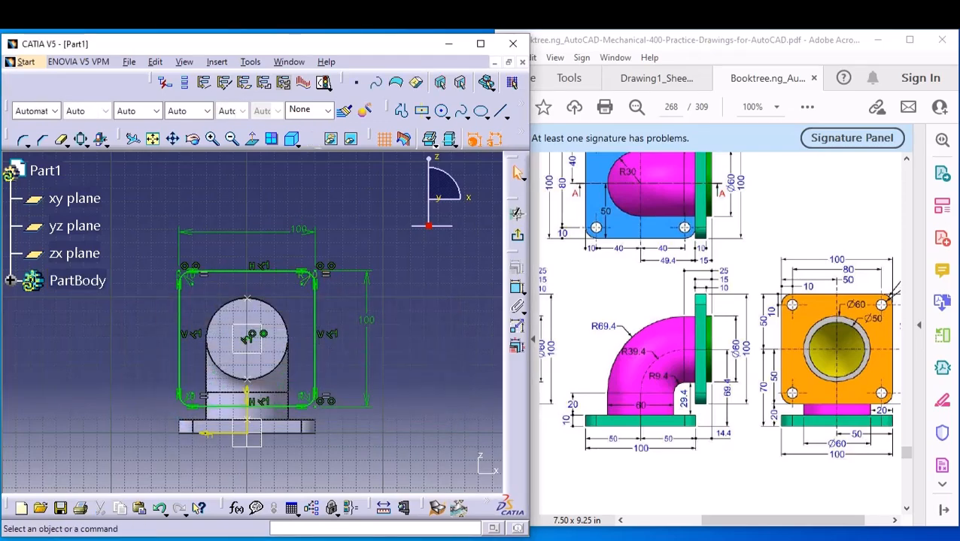
# Project the pipe's circular end edge into the flange sketch and finish the sketch.
pyautogui.click(106, 145)
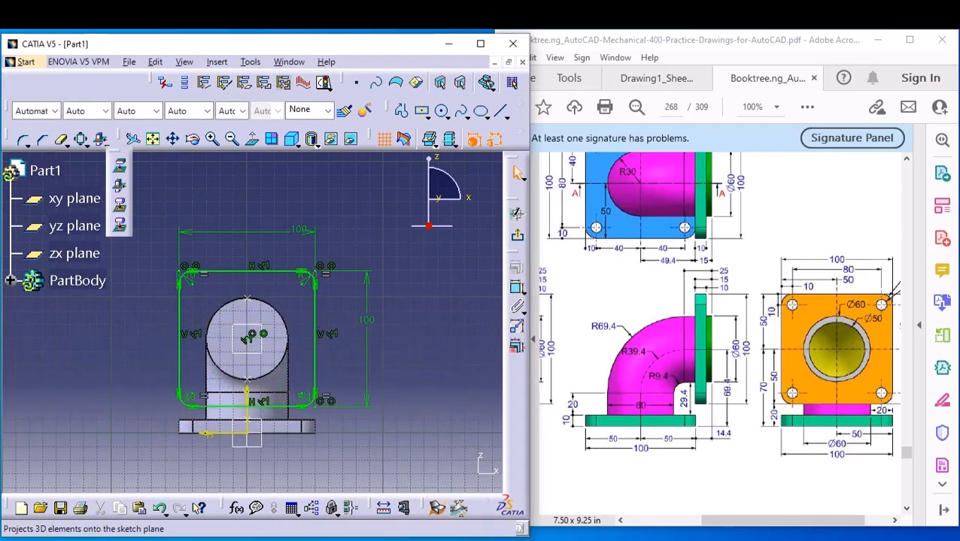
pyautogui.moveTo(119, 153); pyautogui.dragTo(310, 204)
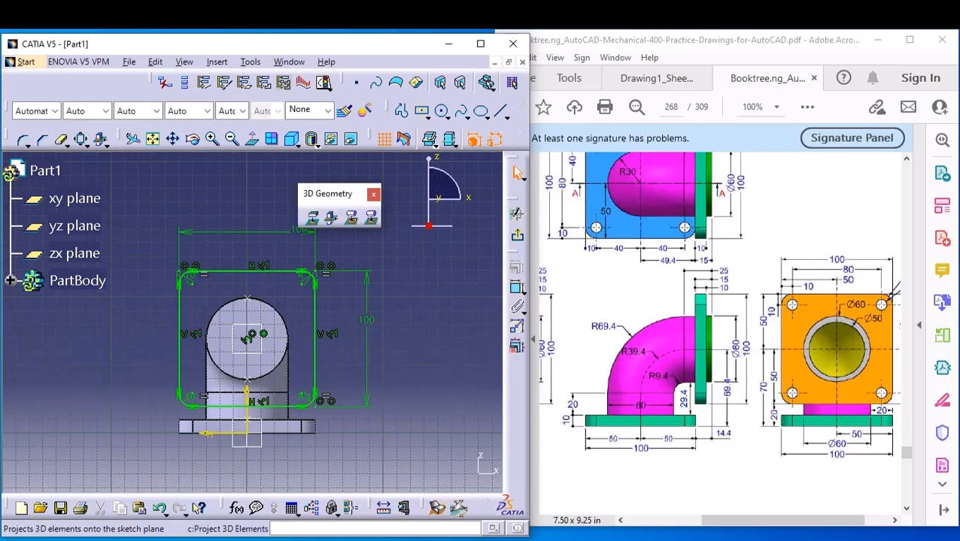
pyautogui.click(312, 218)
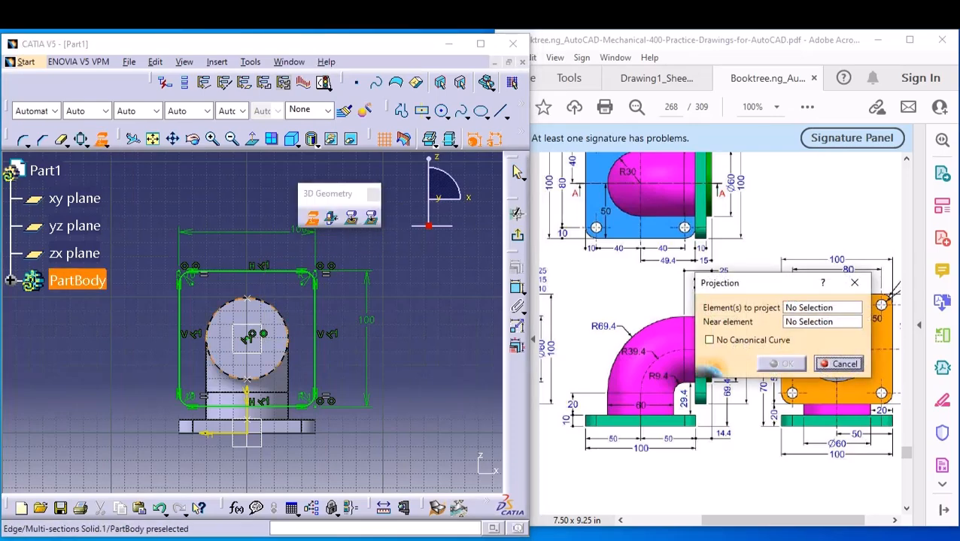
pyautogui.click(214, 313)
pyautogui.click(781, 364)
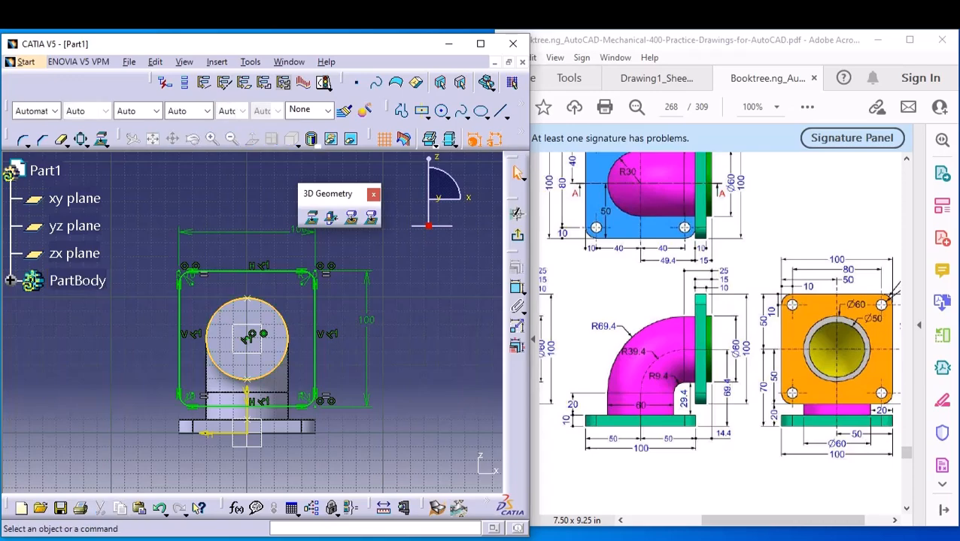
pyautogui.click(518, 172)
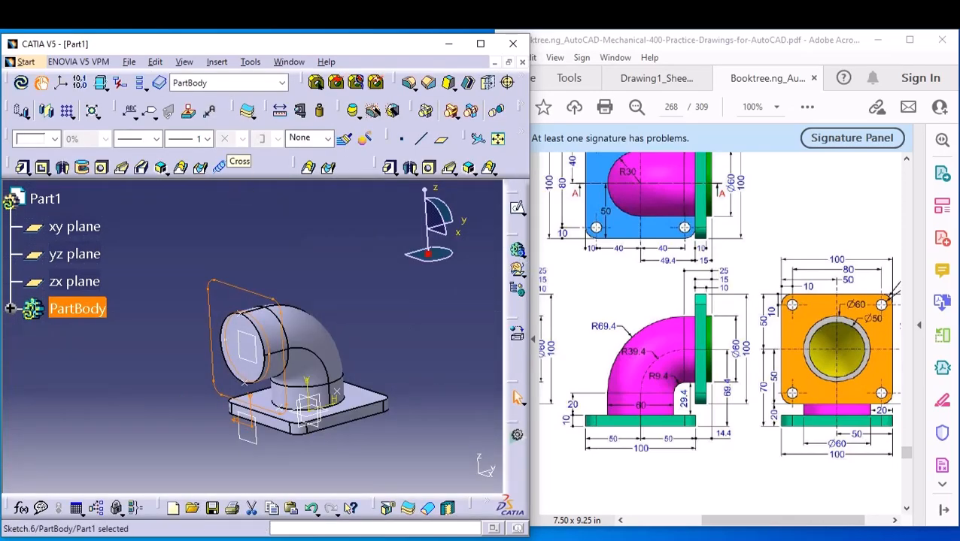
# Pad the flange sketch 10 mm to create the square end flange around the pipe.
pyautogui.click(23, 167)
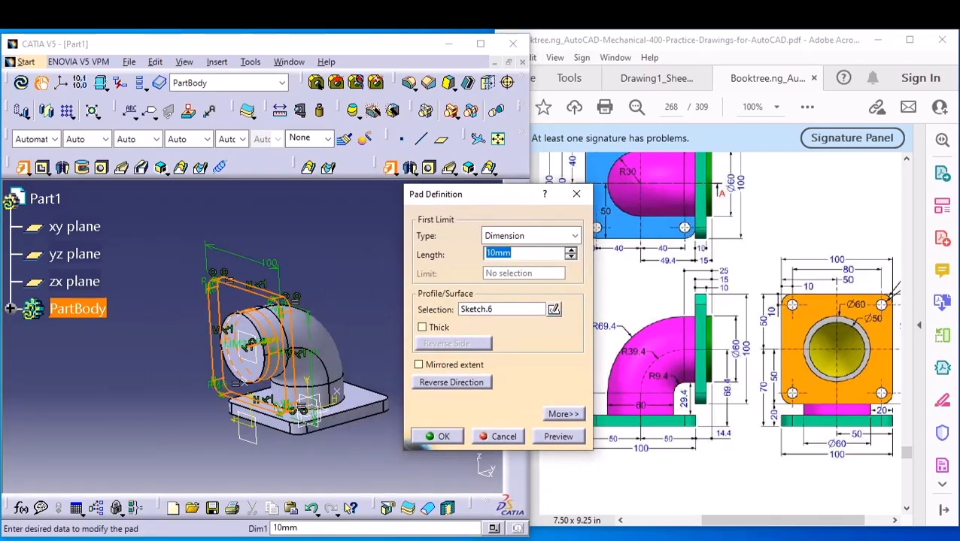
pyautogui.click(558, 437)
pyautogui.click(439, 437)
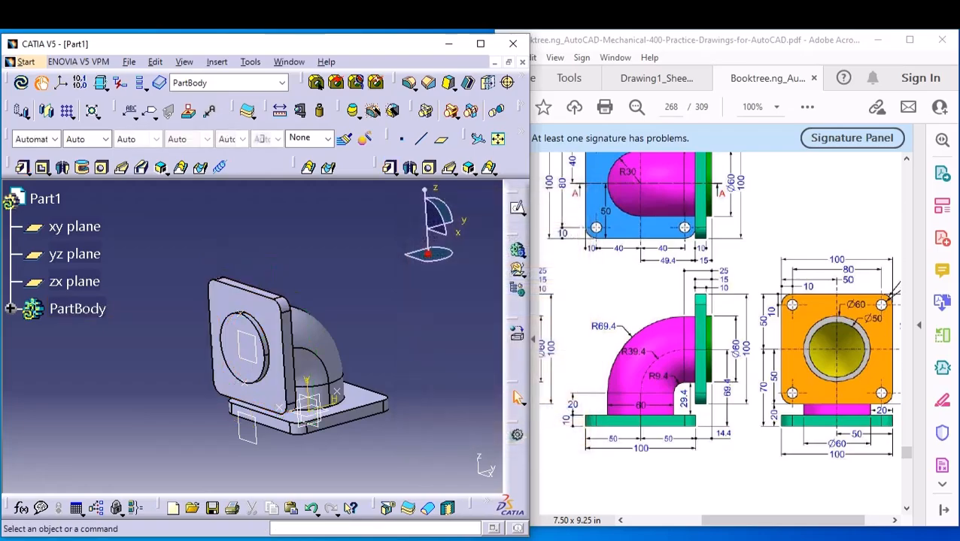
# Shell the elbow with a 4 mm inside thickness, removing the pipe's circular end face.
pyautogui.moveTo(225, 369); pyautogui.dragTo(301, 285, button='middle')
pyautogui.moveTo(342, 227); pyautogui.dragTo(242, 210, button='middle')
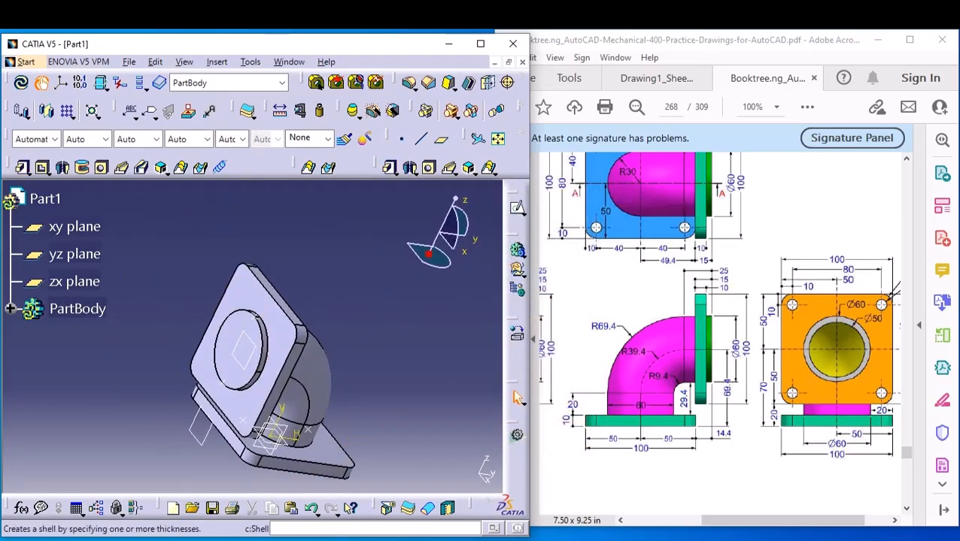
pyautogui.click(468, 82)
pyautogui.moveTo(169, 331); pyautogui.dragTo(108, 337, button='middle')
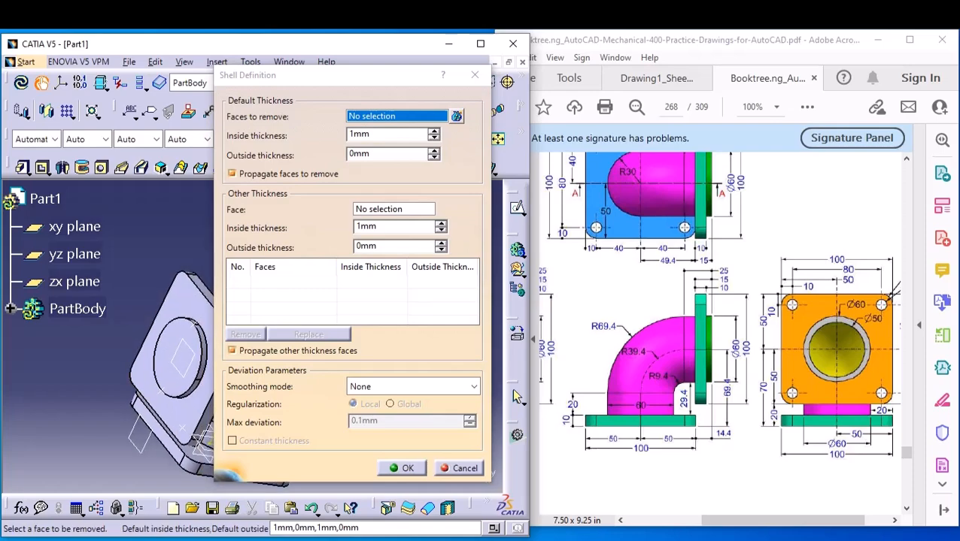
pyautogui.click(179, 353)
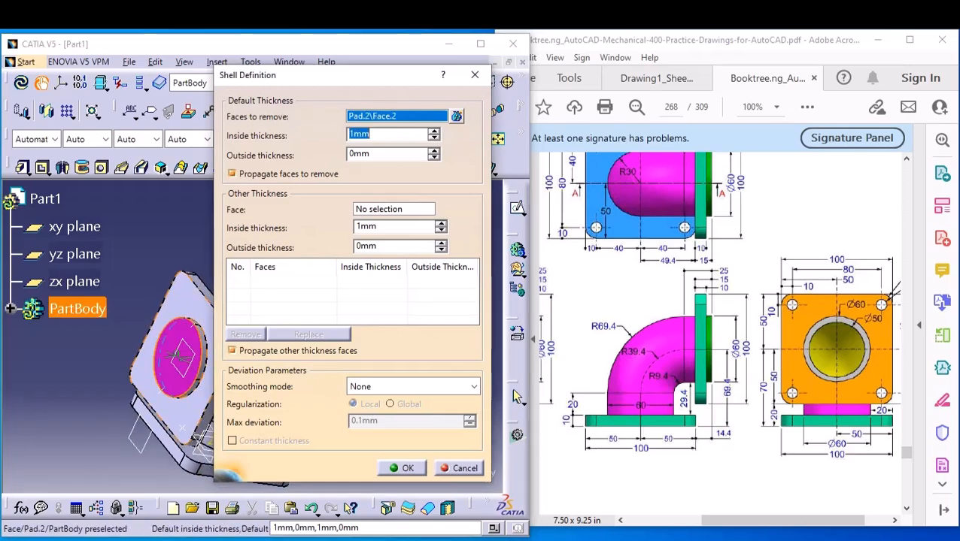
pyautogui.write('4')
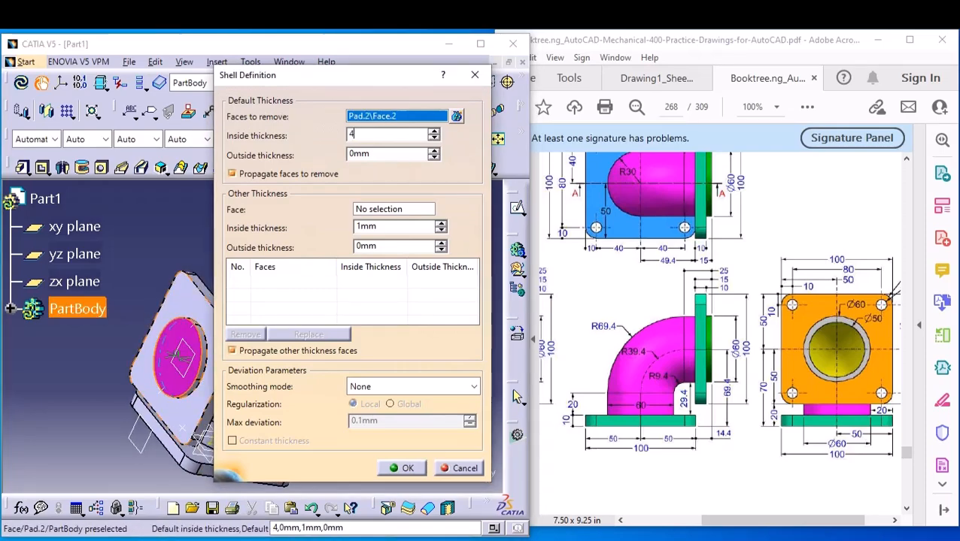
pyautogui.press('Return')
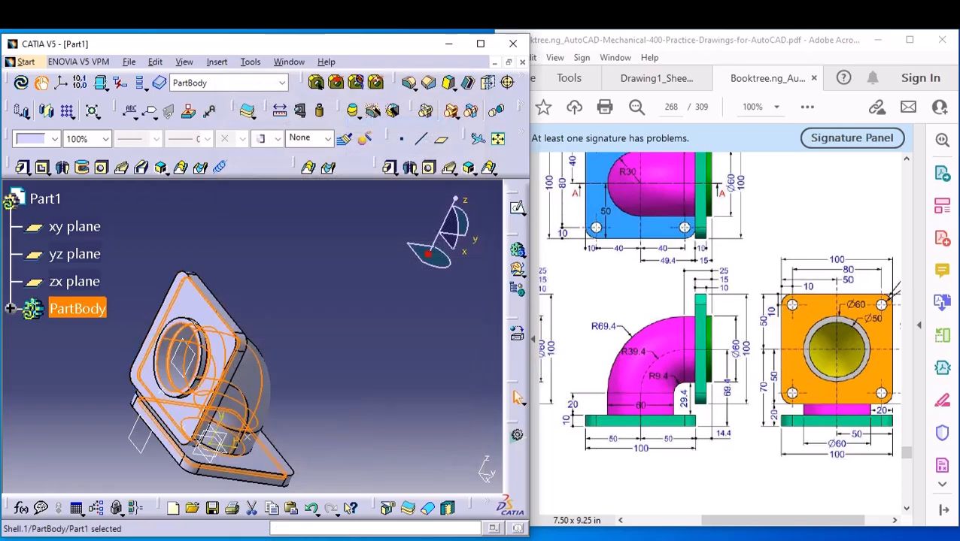
pyautogui.click(301, 324)
# Cut a blind hole 10 mm in diameter and 10 mm deep near an upper corner of the end flange, checking the reference drawing's hole callout.
pyautogui.moveTo(301, 323); pyautogui.dragTo(300, 300, button='middle')
pyautogui.moveTo(254, 333); pyautogui.dragTo(263, 406, button='middle')
pyautogui.moveTo(308, 354); pyautogui.dragTo(310, 245, button='middle')
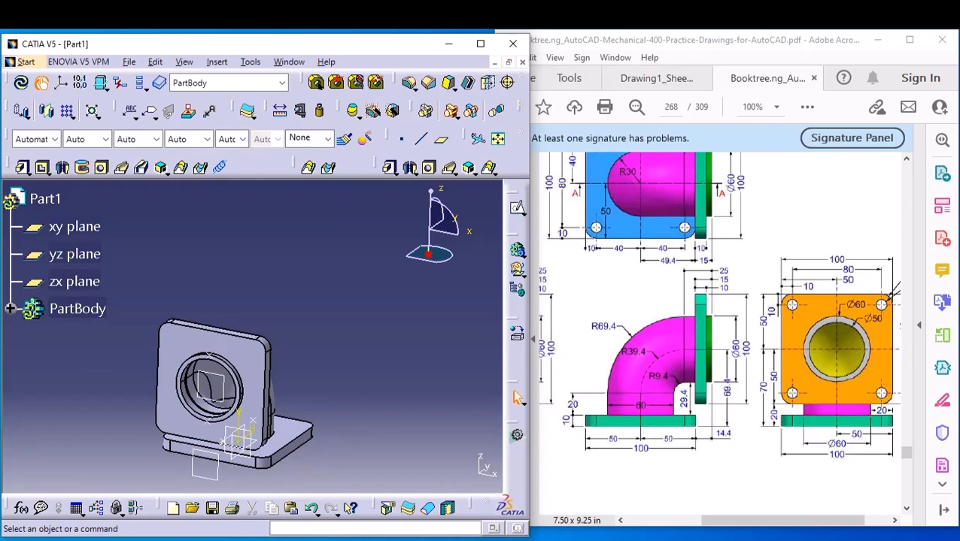
pyautogui.click(101, 167)
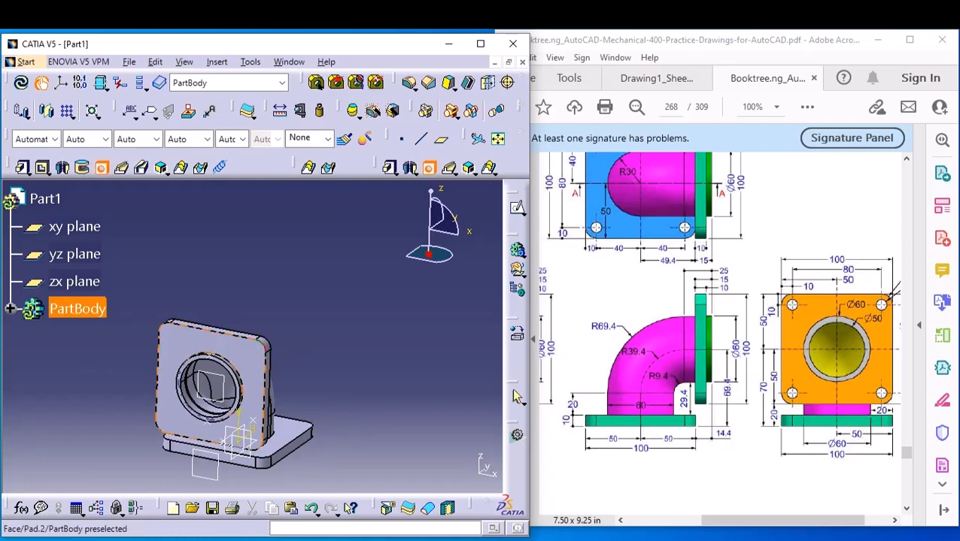
pyautogui.click(255, 344)
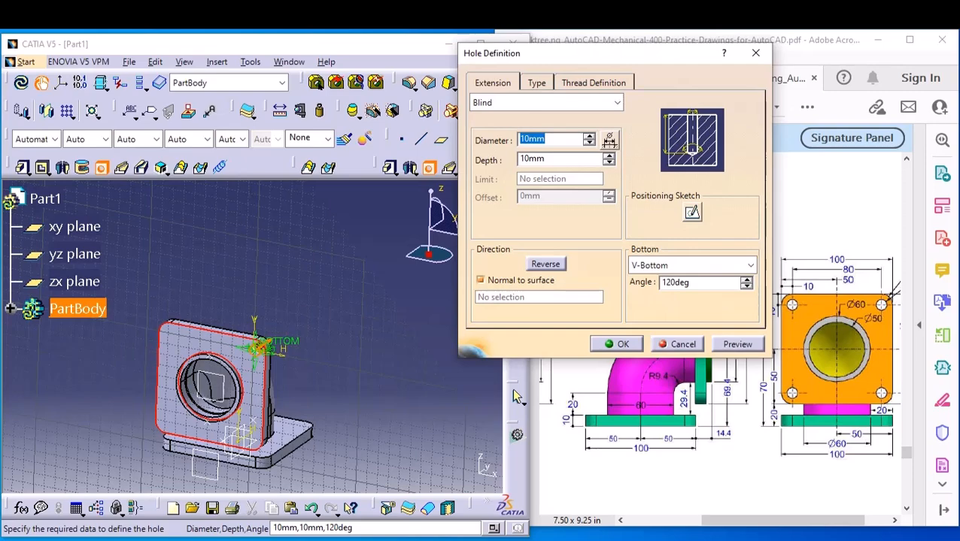
pyautogui.moveTo(782, 520); pyautogui.dragTo(806, 521)
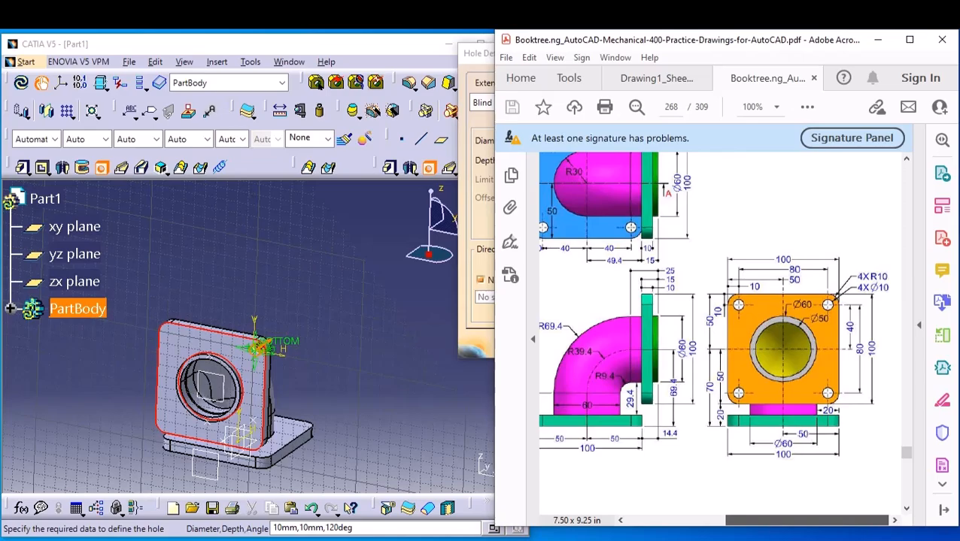
pyautogui.moveTo(807, 520); pyautogui.dragTo(779, 521)
pyautogui.moveTo(473, 54); pyautogui.dragTo(354, 75)
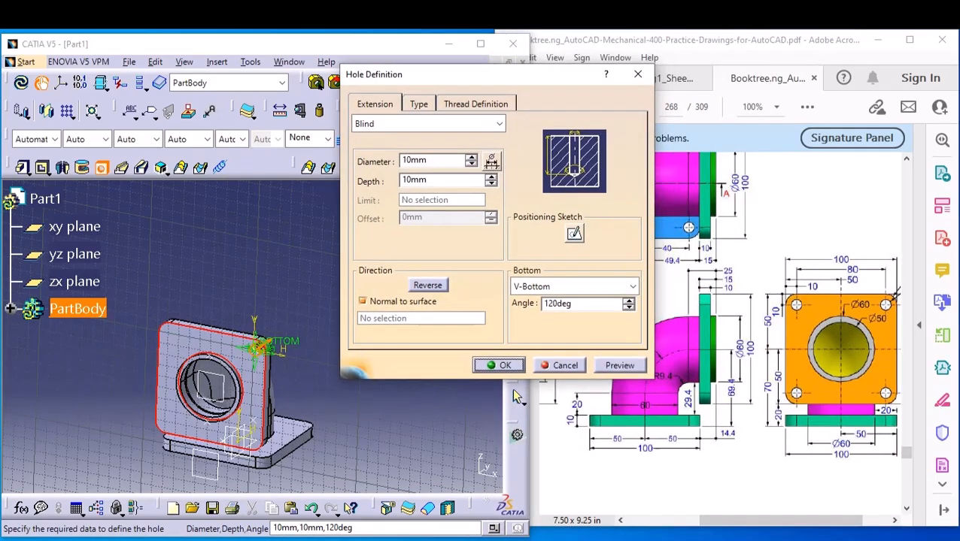
pyautogui.click(498, 365)
pyautogui.click(338, 323)
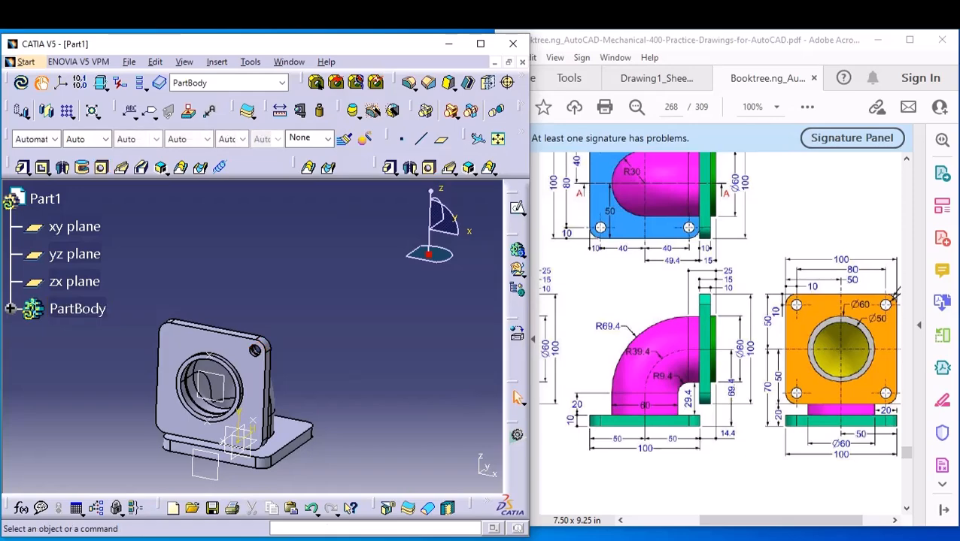
# Cut a blind hole 10 mm in diameter and 10 mm deep near the outer corner of the base flange's upper face.
pyautogui.moveTo(301, 337); pyautogui.dragTo(212, 353, button='middle')
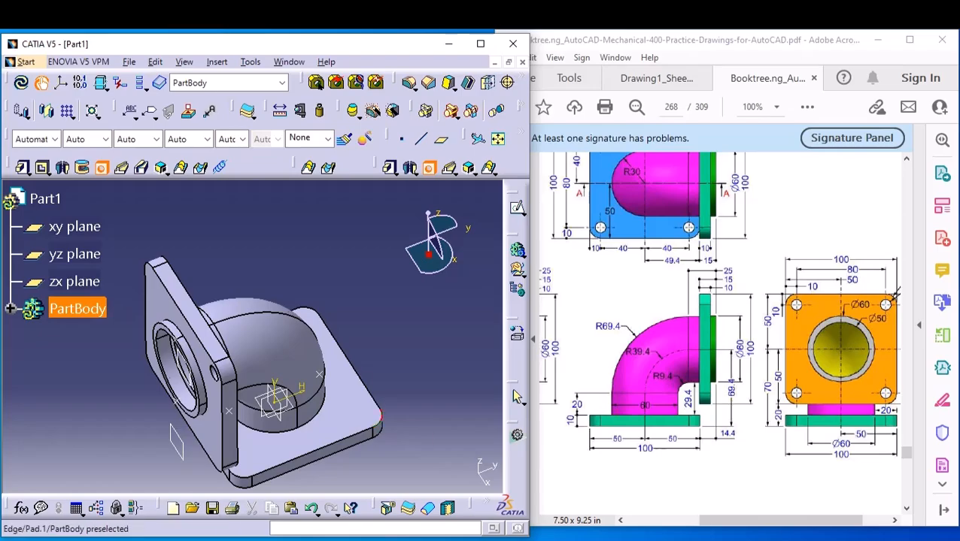
pyautogui.click(369, 416)
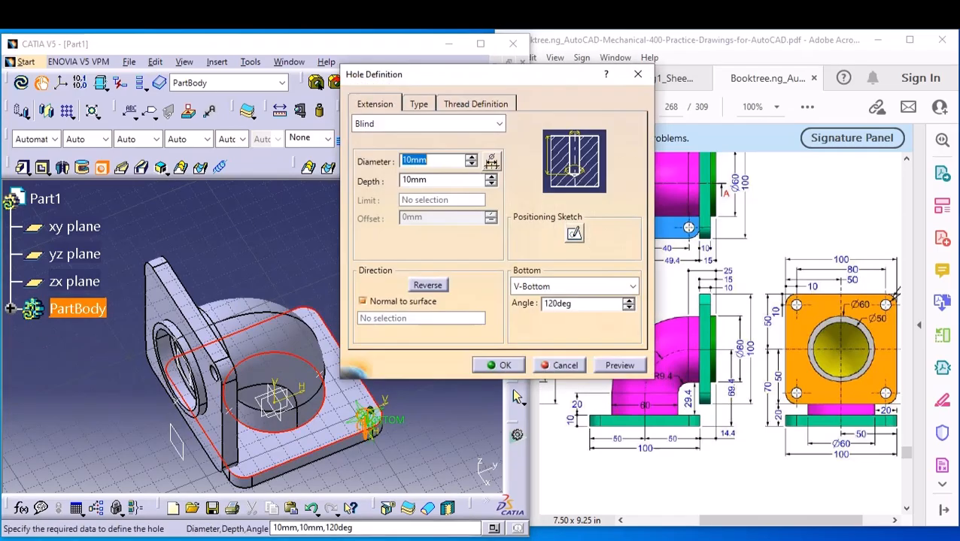
pyautogui.click(499, 366)
pyautogui.click(444, 376)
pyautogui.moveTo(231, 414); pyautogui.dragTo(167, 349, button='middle')
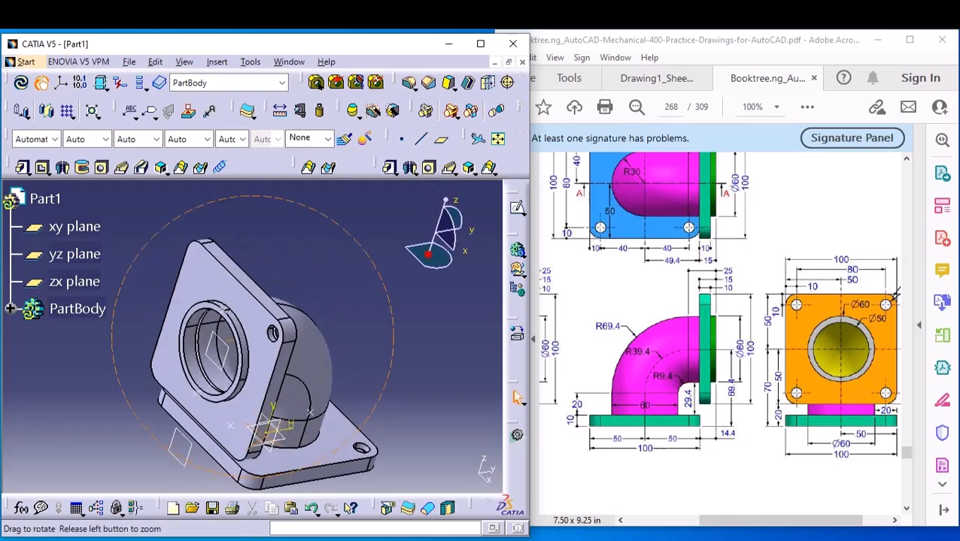